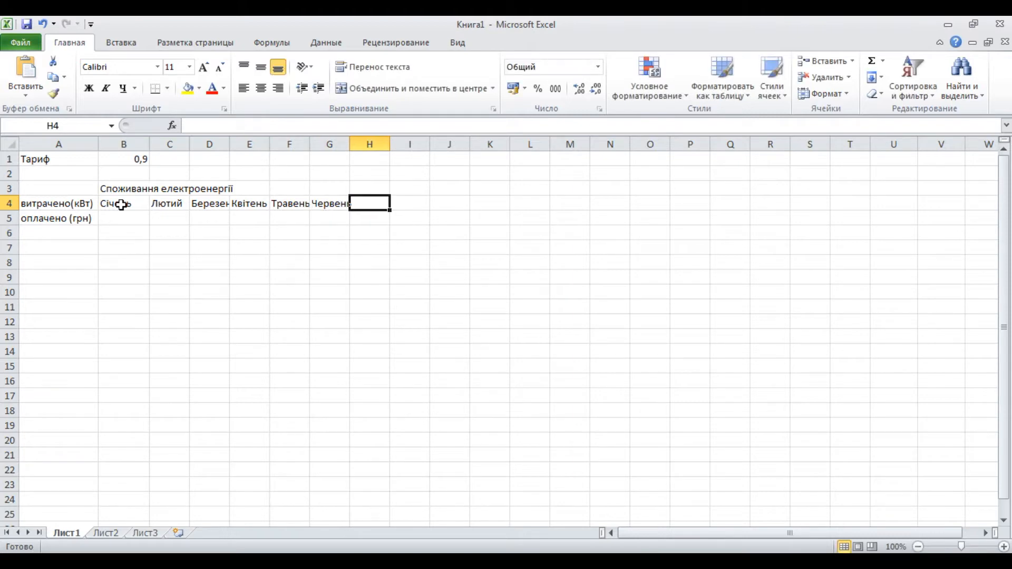
- Enter the month headings Липень, Серпень, Вересень, Жовтень, Листопад and Грудень in H4:M4
{"action": "key", "text": "Tab"}
{"action": "type", "text": "Серпень"}
{"action": "key", "text": "Tab"}
{"action": "type", "text": "Вересень"}
{"action": "key", "text": "Tab"}
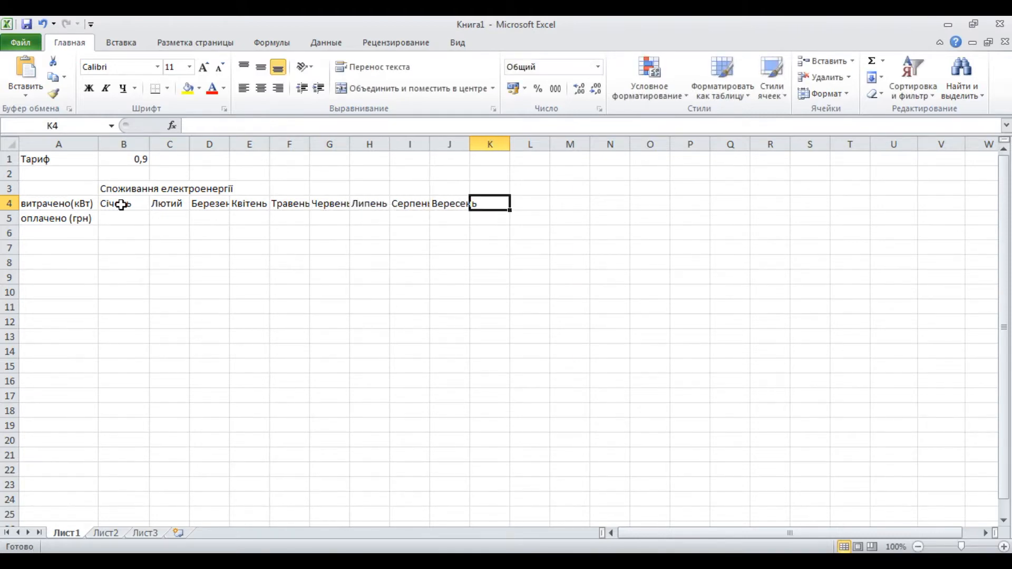
{"action": "type", "text": "Жовтень"}
{"action": "key", "text": "Tab"}
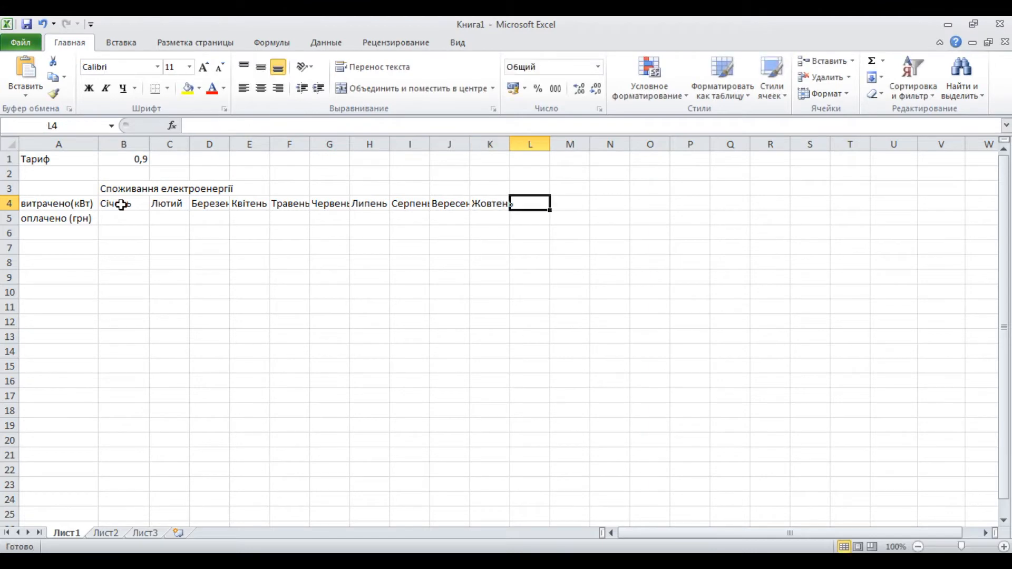
{"action": "type", "text": "Листопад"}
{"action": "key", "text": "Tab"}
{"action": "type", "text": "Грудень"}
{"action": "key", "text": "Tab"}
- Set one common column width for the month columns B through M
{"action": "left_click_drag", "start_coordinate": [120, 144], "coordinate": [587, 150]}
{"action": "right_click", "coordinate": [294, 145]}
{"action": "left_click", "coordinate": [362, 316]}
{"action": "type", "text": "9,5"}
{"action": "left_click", "coordinate": [328, 325]}
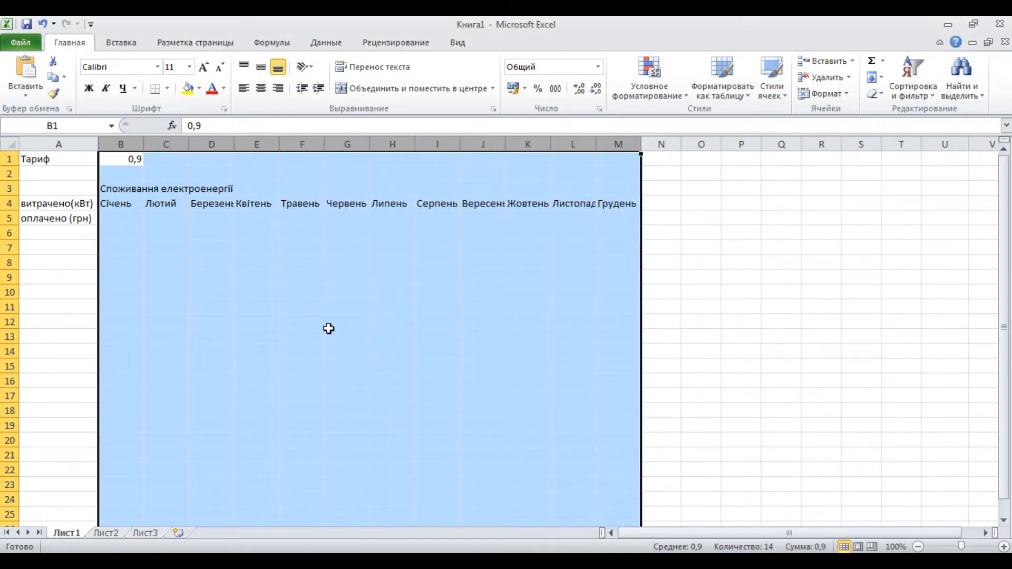
{"action": "left_click", "coordinate": [328, 329]}
- Widen columns B through M equally so that every month name fits in its cell
{"action": "left_click_drag", "start_coordinate": [120, 144], "coordinate": [619, 145]}
{"action": "right_click", "coordinate": [527, 143]}
{"action": "left_click", "coordinate": [596, 314]}
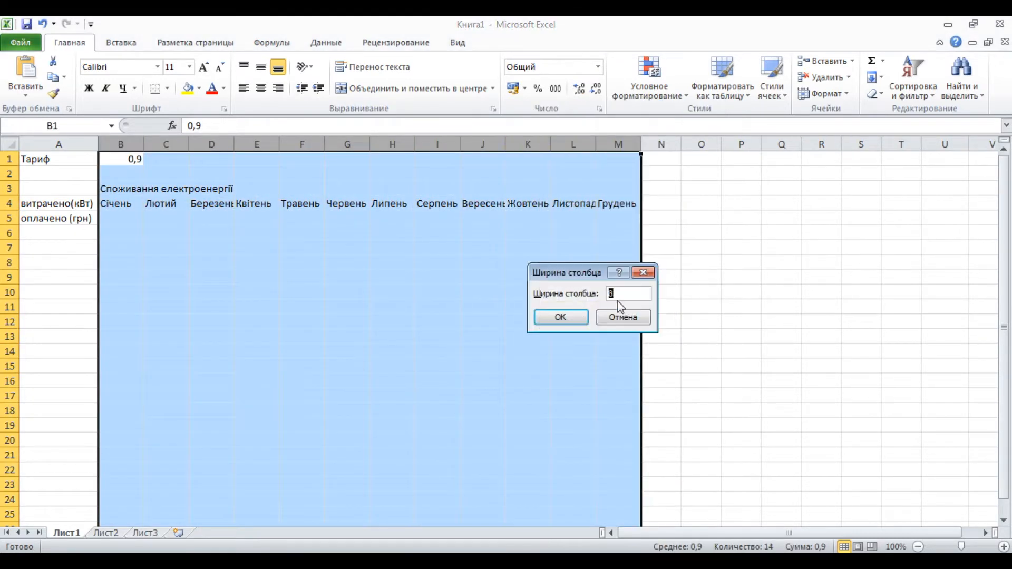
{"action": "left_click", "coordinate": [560, 316]}
{"action": "left_click", "coordinate": [578, 316]}
- Apply all borders to the table and move the two row labels down one row into A5:A6
{"action": "left_click_drag", "start_coordinate": [63, 204], "coordinate": [664, 214]}
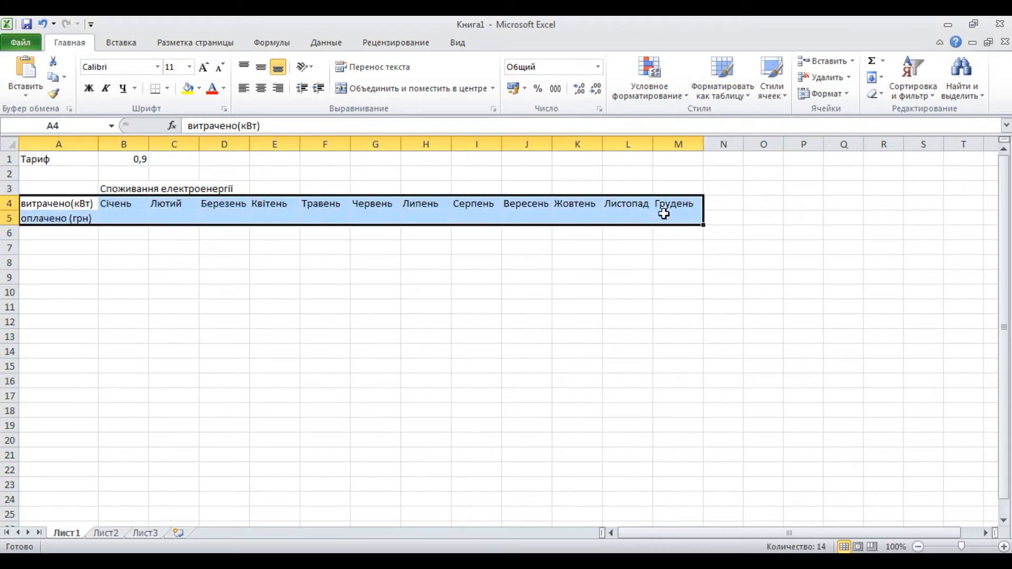
{"action": "left_click", "coordinate": [167, 88]}
{"action": "left_click", "coordinate": [191, 201]}
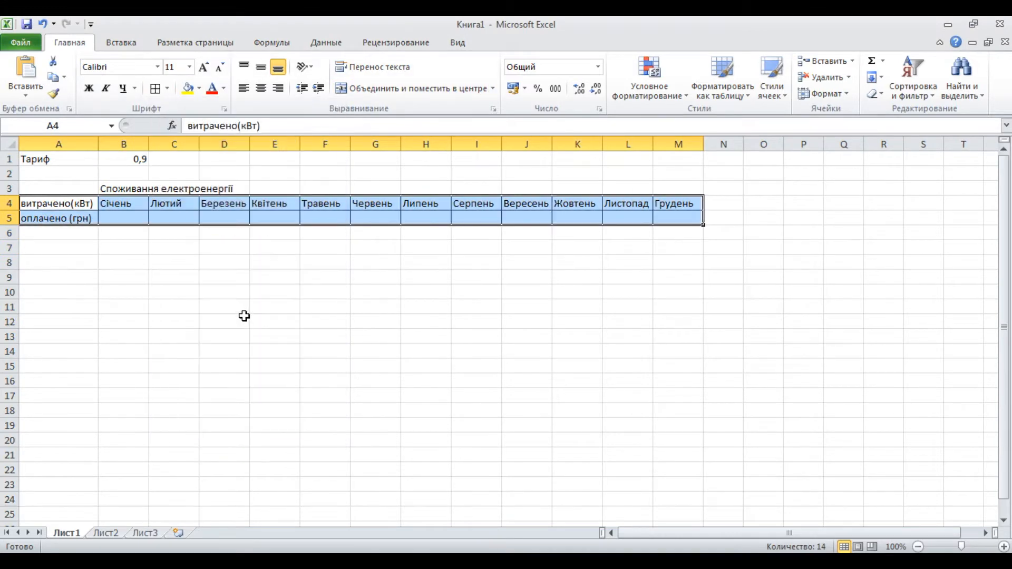
{"action": "left_click_drag", "start_coordinate": [71, 206], "coordinate": [677, 233]}
- Enter the consumption values 203, 251, 201 and 149 for Січень through Квітень in B5:E5
{"action": "left_click", "coordinate": [129, 219]}
{"action": "type", "text": "203"}
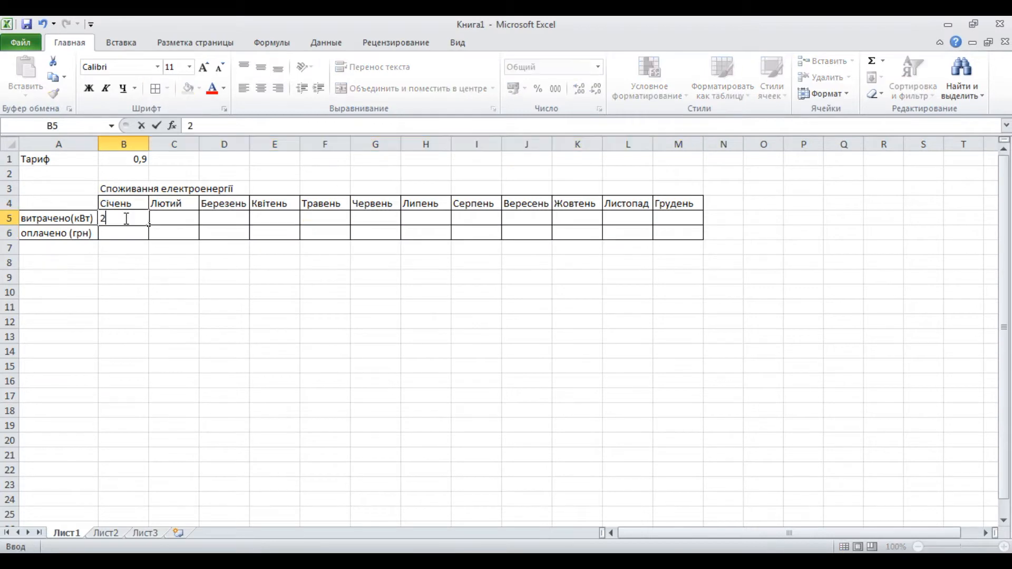
{"action": "left_click", "coordinate": [179, 216]}
{"action": "type", "text": "251"}
{"action": "left_click", "coordinate": [239, 218]}
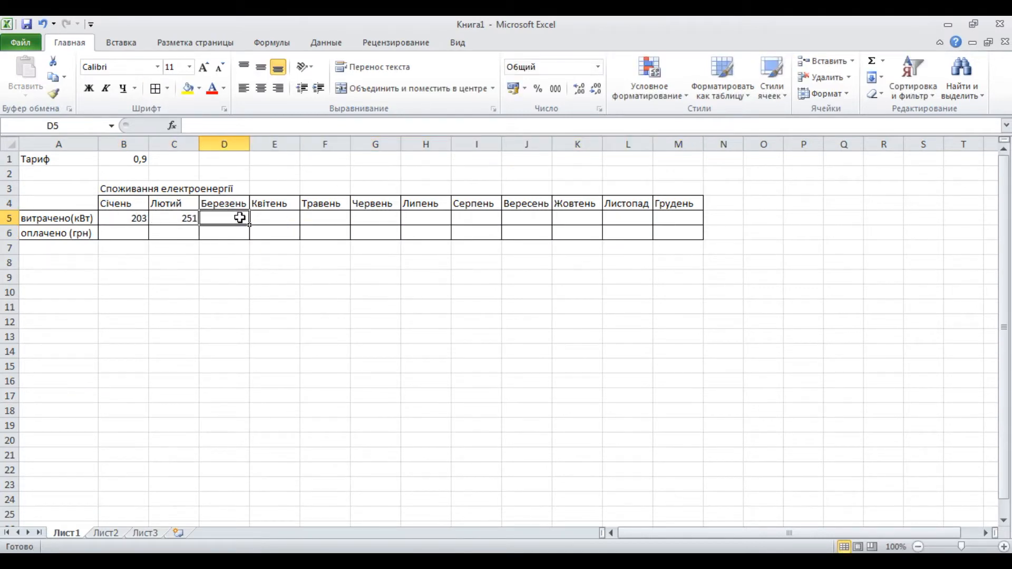
{"action": "type", "text": "201"}
{"action": "key", "text": "Tab"}
{"action": "type", "text": "149"}
- Enter the consumption values 212, 85, 80 and 133 for Травень through Серпень in F5:I5
{"action": "left_click", "coordinate": [319, 221]}
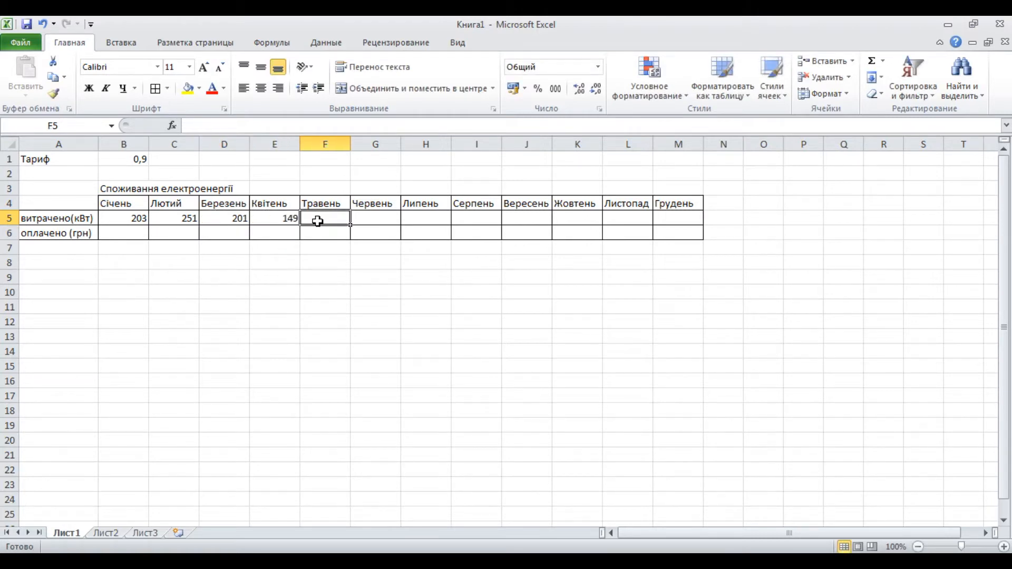
{"action": "type", "text": "212"}
{"action": "left_click", "coordinate": [387, 218]}
{"action": "type", "text": "85"}
{"action": "left_click", "coordinate": [421, 222]}
{"action": "type", "text": "80"}
{"action": "left_click", "coordinate": [473, 218]}
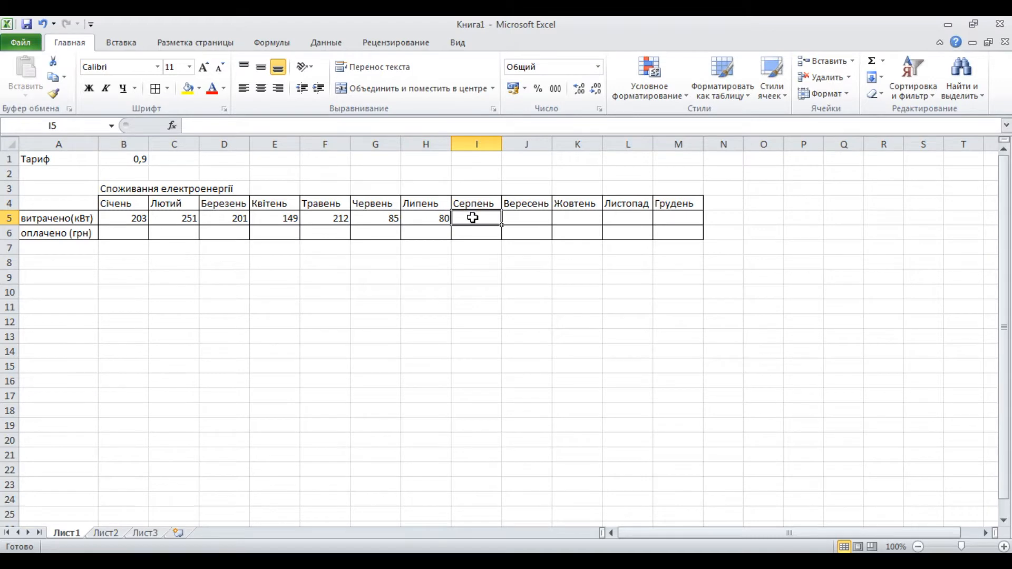
{"action": "type", "text": "133"}
- Enter the consumption values 265, 268, 301 and 270 for Вересень through Грудень in J5:M5
{"action": "left_click", "coordinate": [514, 218]}
{"action": "type", "text": "265"}
{"action": "left_click", "coordinate": [573, 218]}
{"action": "type", "text": "268"}
{"action": "left_click", "coordinate": [623, 218]}
{"action": "type", "text": "301"}
{"action": "left_click", "coordinate": [679, 217]}
{"action": "type", "text": "270"}
{"action": "left_click", "coordinate": [754, 202]}
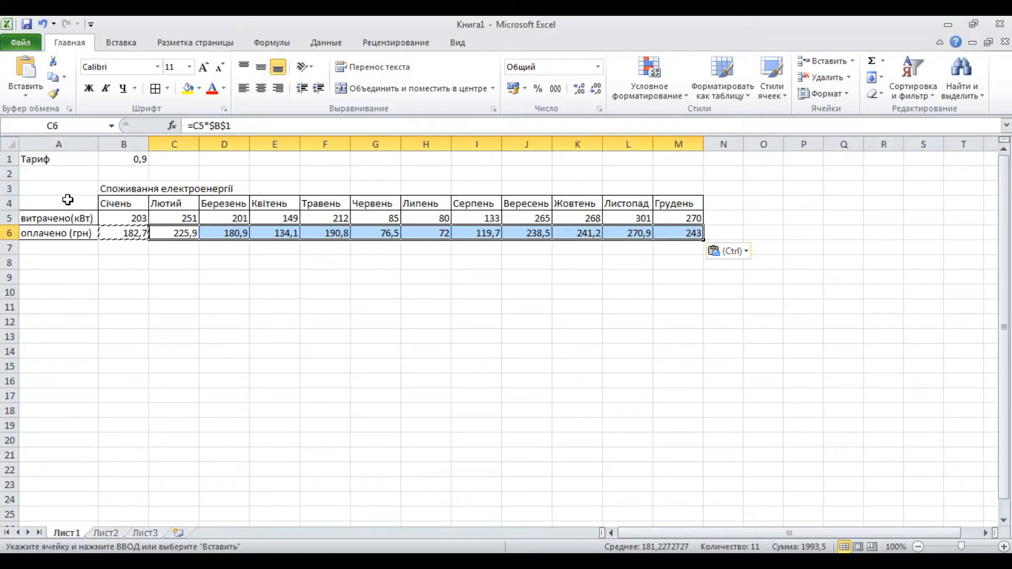
- Insert a basic line chart from the table range A4:M6
{"action": "left_click_drag", "start_coordinate": [76, 204], "coordinate": [676, 227]}
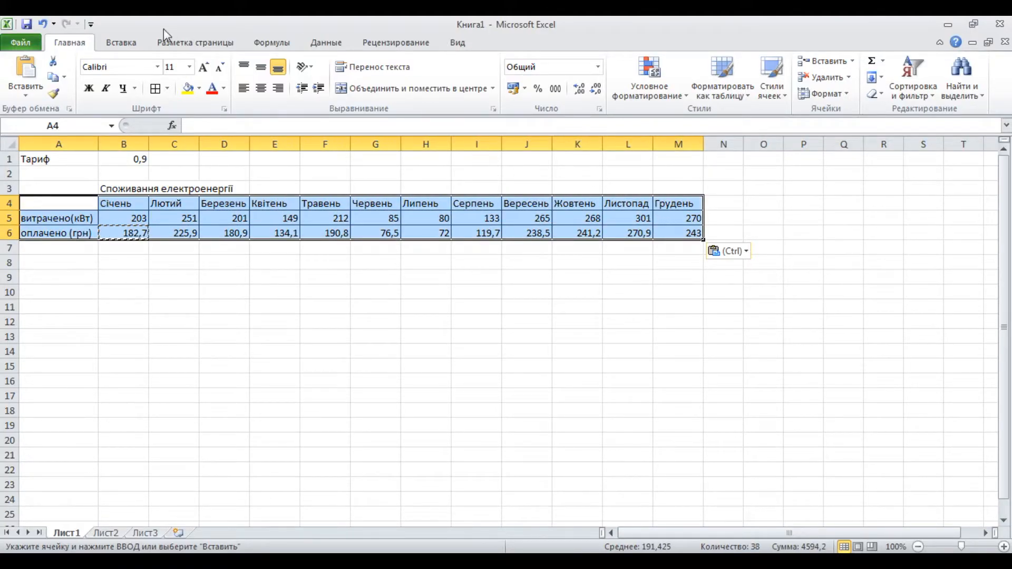
{"action": "left_click", "coordinate": [136, 42]}
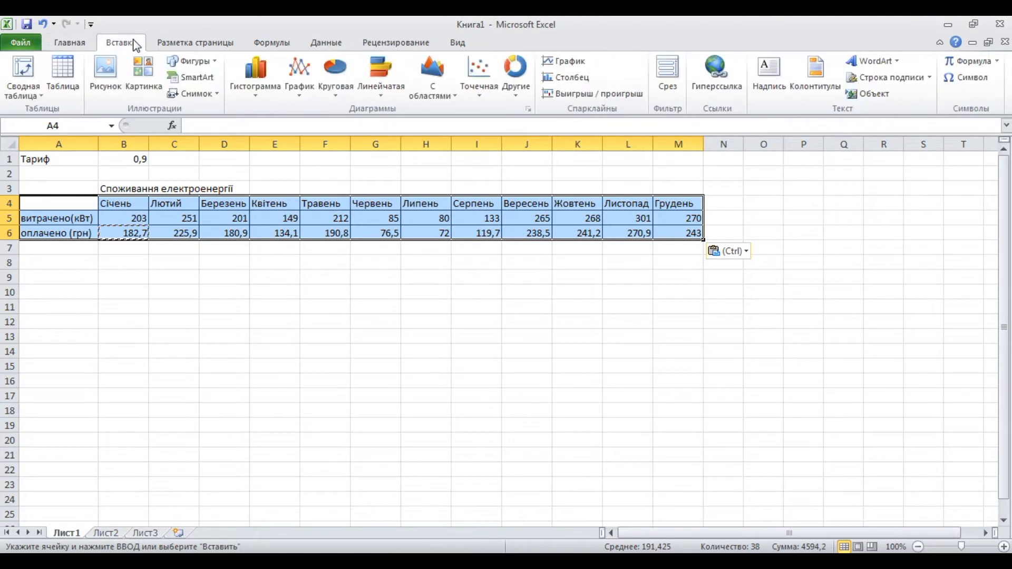
{"action": "left_click", "coordinate": [299, 96]}
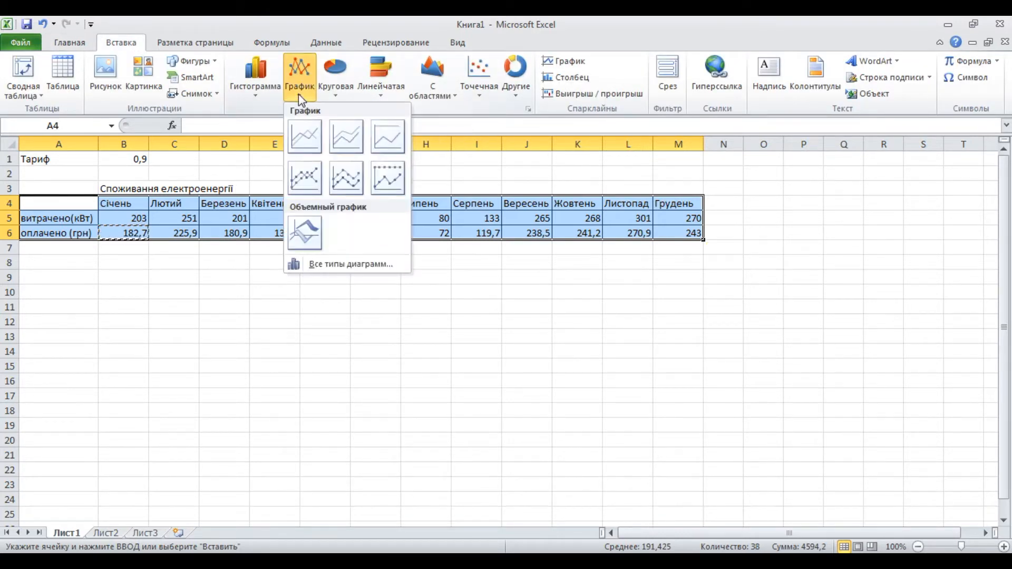
{"action": "left_click", "coordinate": [307, 135]}
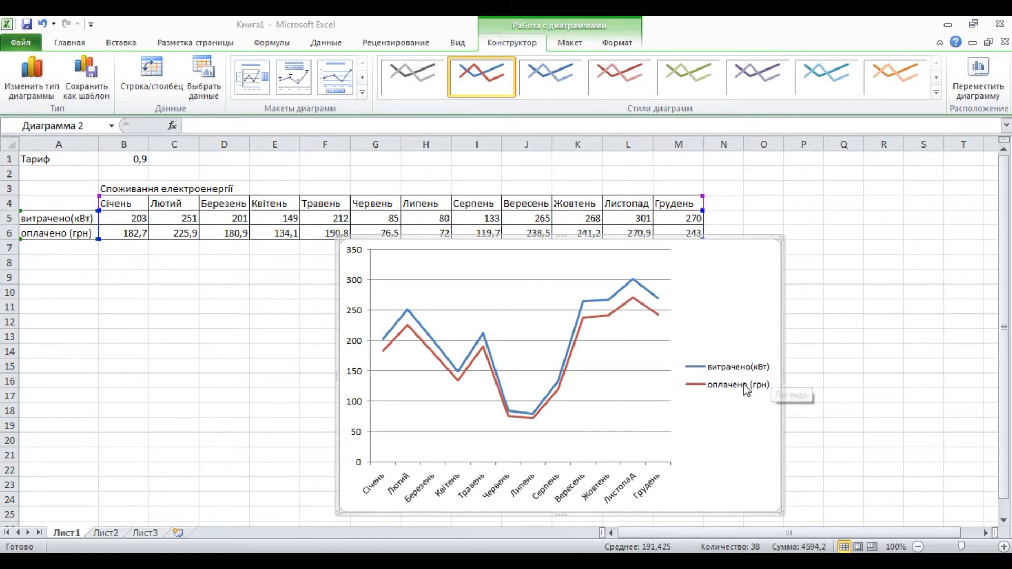
- Plot the "оплачено (грн)" series on the secondary axis
{"action": "left_click", "coordinate": [646, 307]}
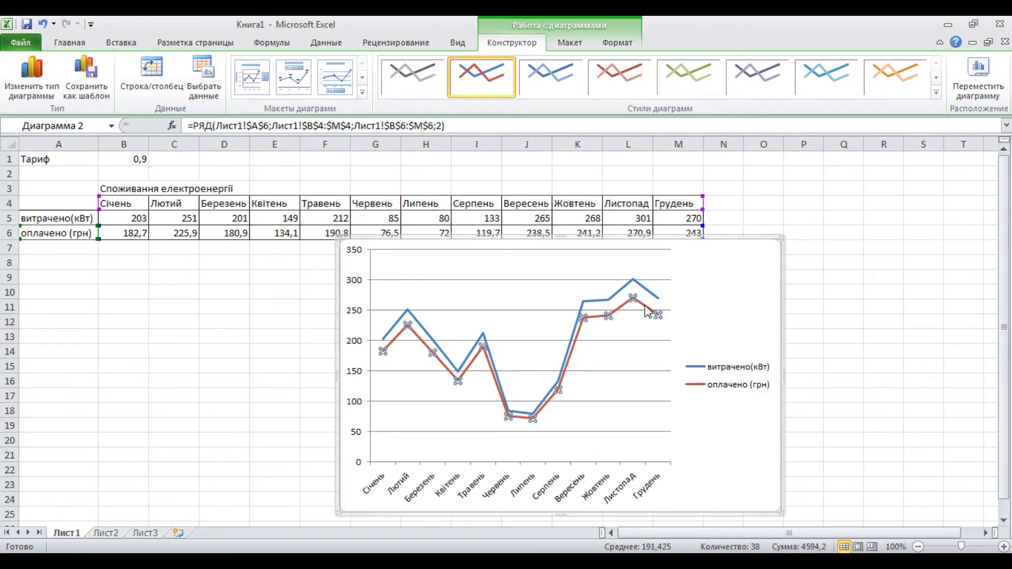
{"action": "right_click", "coordinate": [646, 310]}
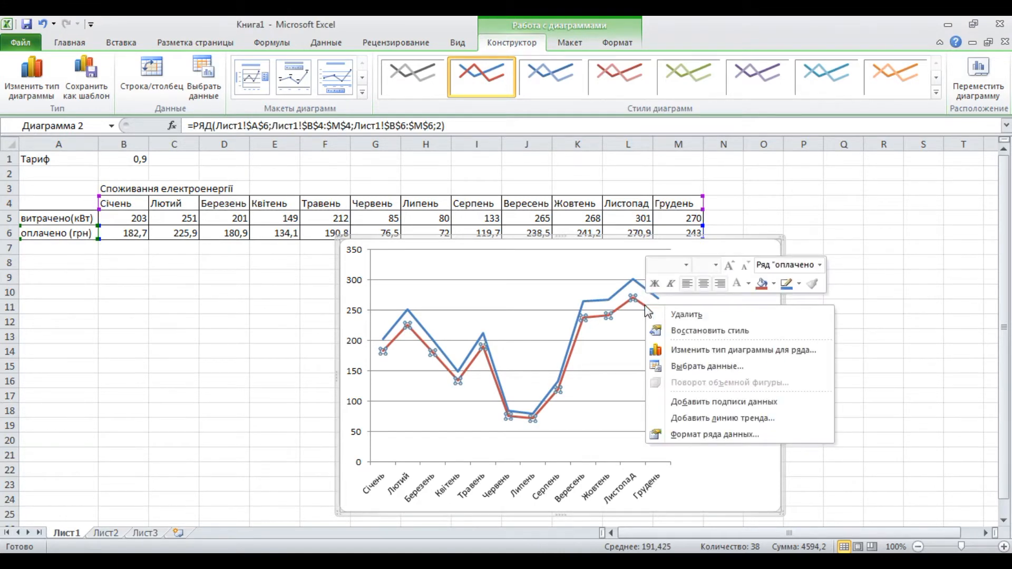
{"action": "left_click", "coordinate": [713, 435]}
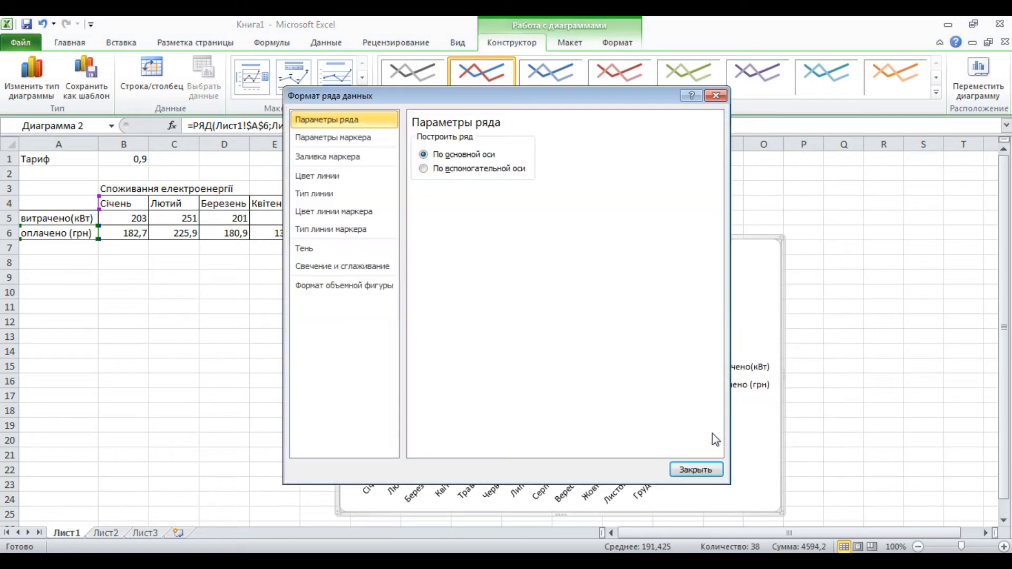
{"action": "left_click", "coordinate": [424, 169]}
{"action": "left_click", "coordinate": [694, 470]}
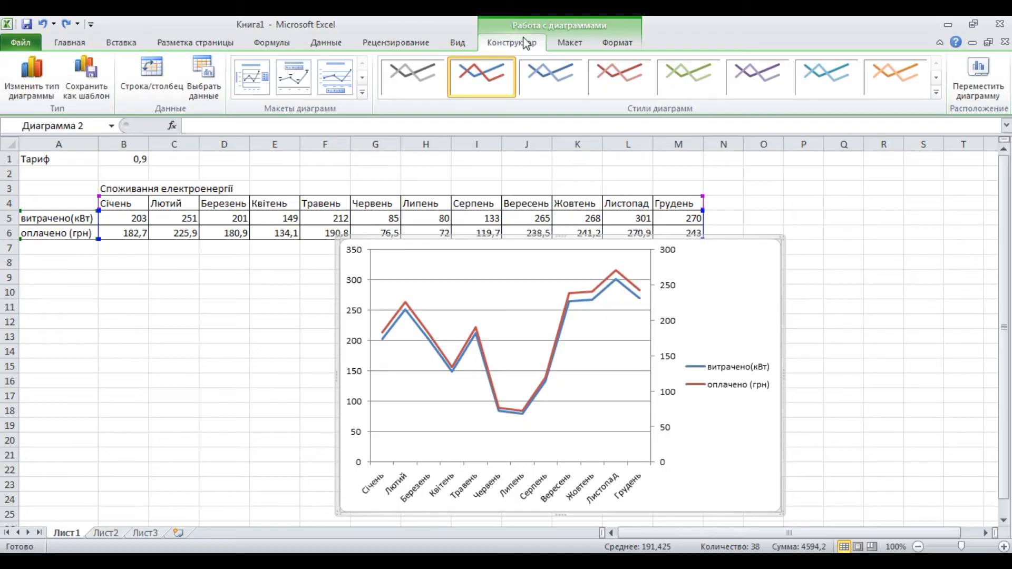
- Add a rotated title "Витрачено кВт" to the chart's primary vertical axis
{"action": "left_click", "coordinate": [563, 46]}
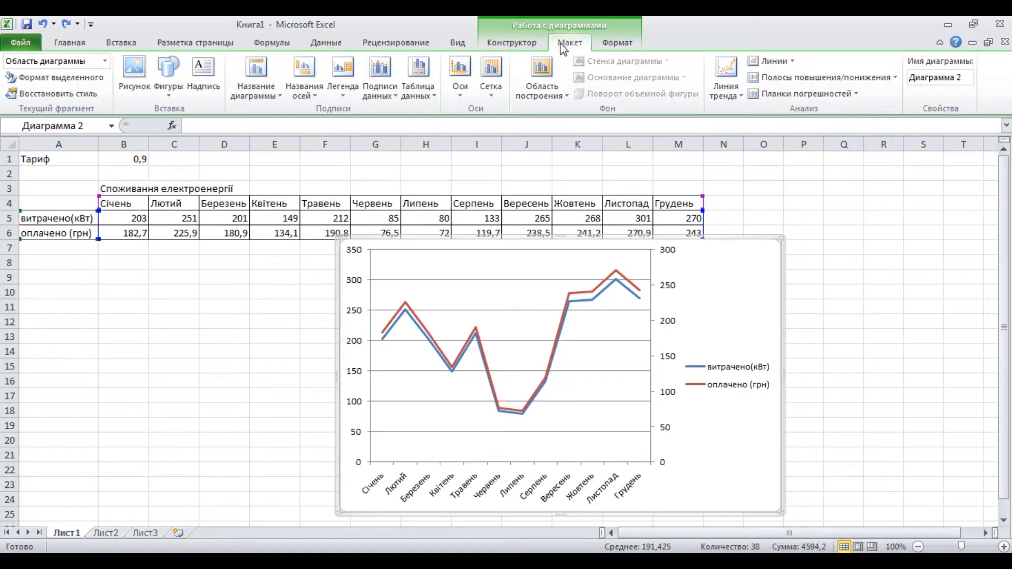
{"action": "left_click", "coordinate": [312, 97]}
{"action": "mouse_move", "coordinate": [320, 129]}
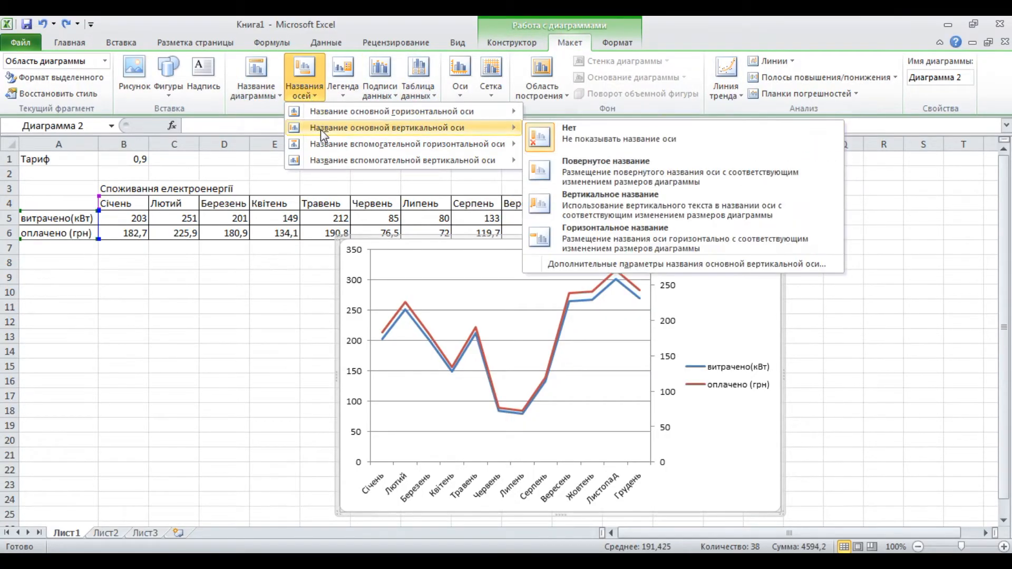
{"action": "left_click", "coordinate": [606, 167]}
{"action": "type", "text": "D"}
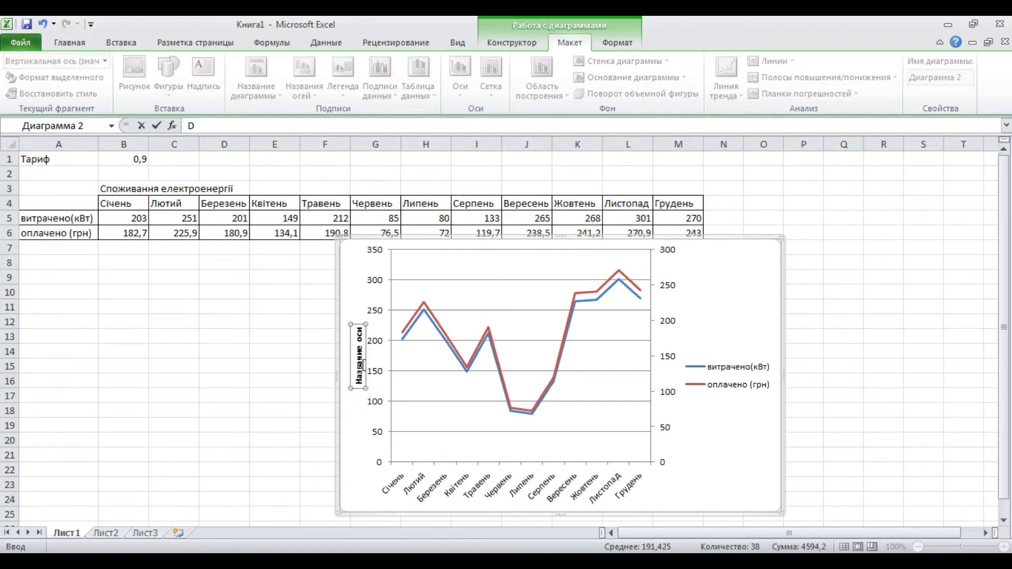
{"action": "key", "text": "Return"}
{"action": "type", "text": "bnhf"}
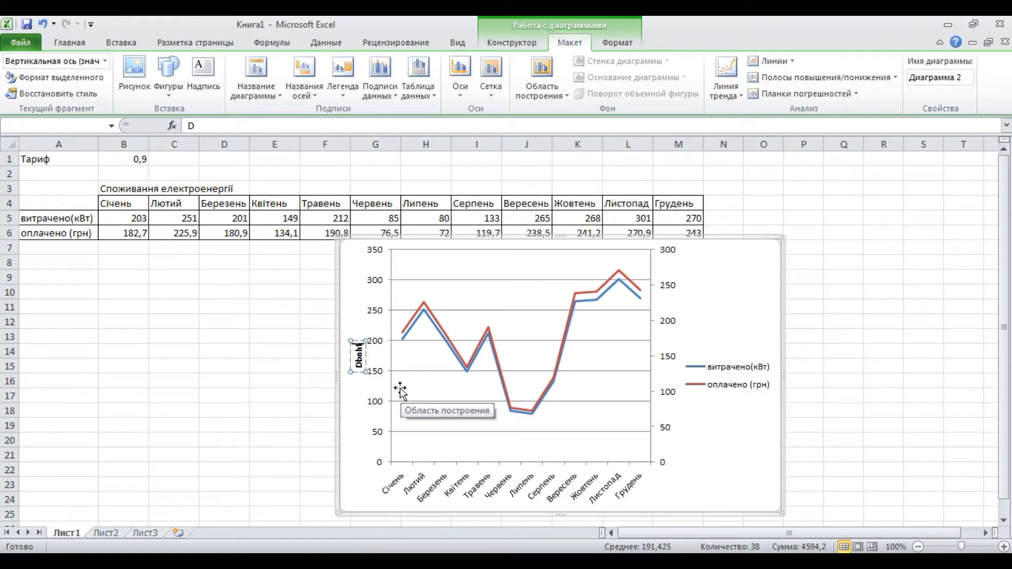
{"action": "key", "text": "BackSpace"}
{"action": "key", "text": "BackSpace"}
{"action": "key", "text": "BackSpace"}
{"action": "key", "text": "BackSpace"}
{"action": "key", "text": "BackSpace"}
{"action": "type", "text": "Витрачено кВт"}
{"action": "left_click", "coordinate": [723, 412]}
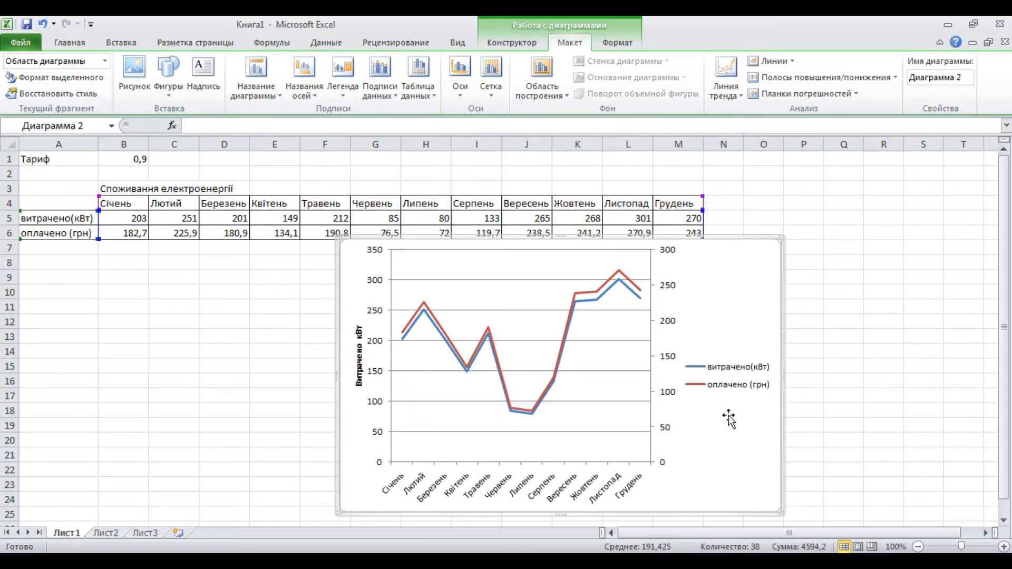
- Add a rotated title "Оплачено грн" to the chart's secondary vertical axis
{"action": "left_click", "coordinate": [316, 100]}
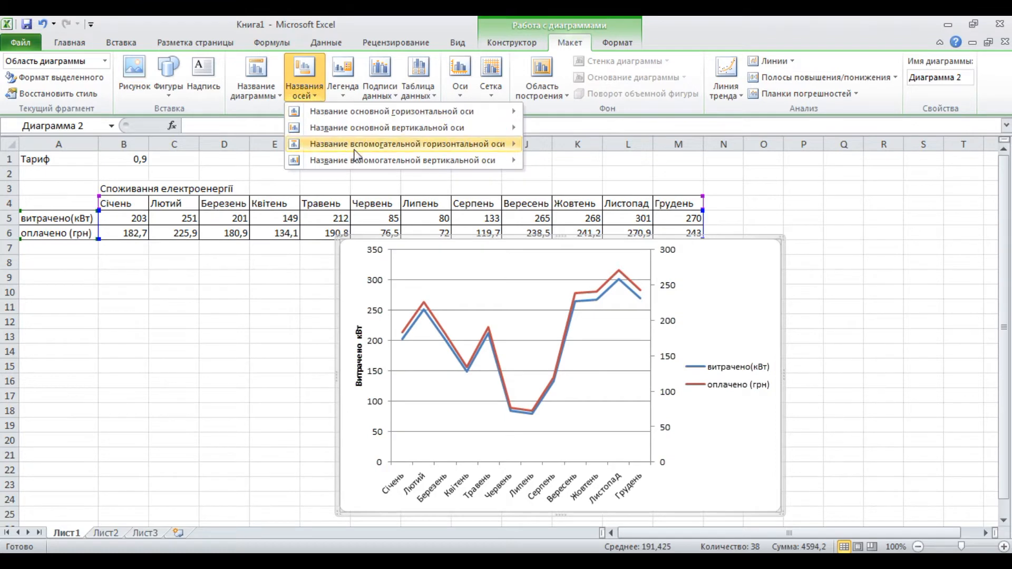
{"action": "mouse_move", "coordinate": [356, 154]}
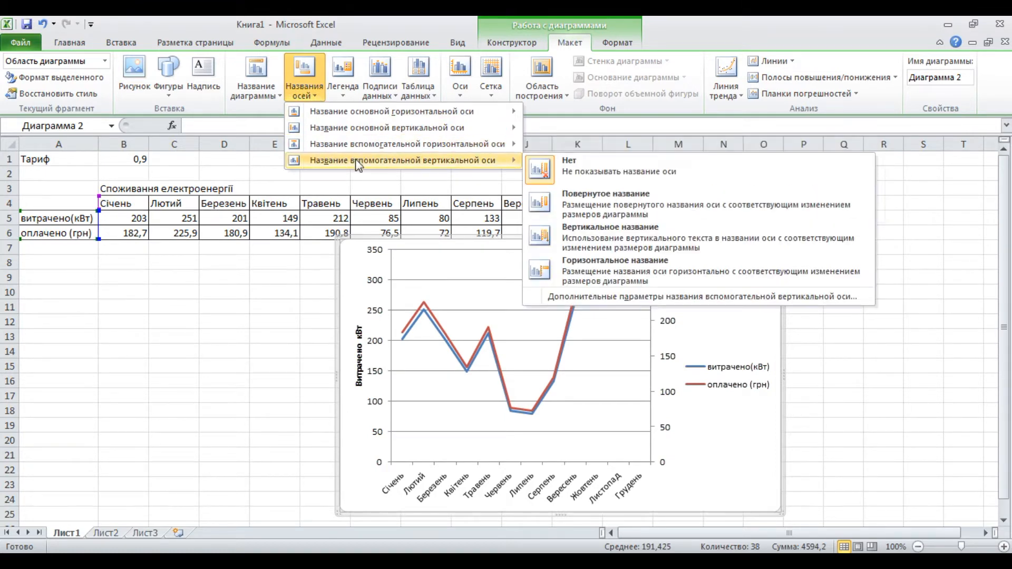
{"action": "left_click", "coordinate": [587, 196]}
{"action": "triple_click", "coordinate": [664, 382]}
{"action": "key", "text": "Delete"}
{"action": "type", "text": "Оплачено"}
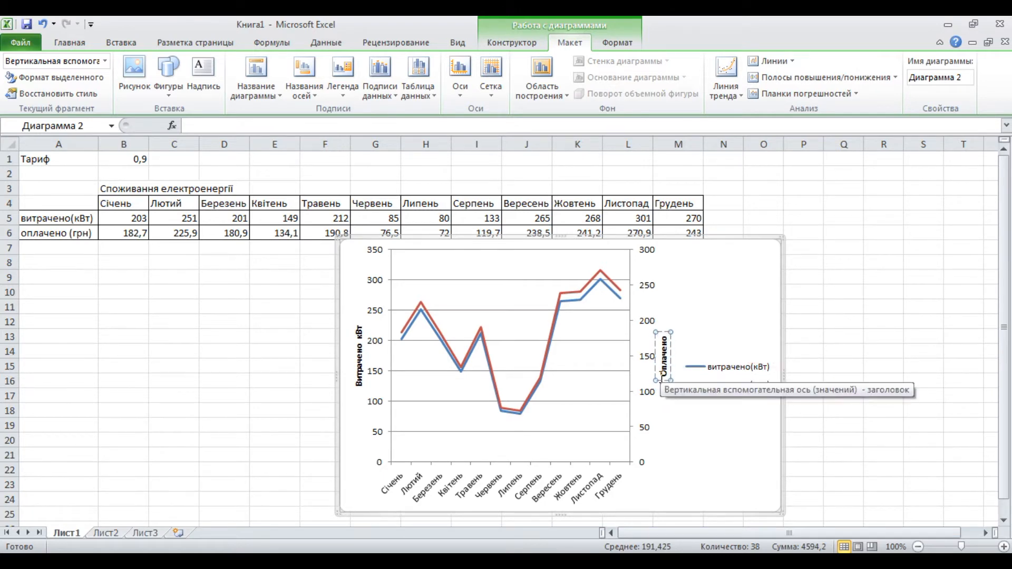
{"action": "type", "text": " грн"}
{"action": "left_click", "coordinate": [759, 348]}
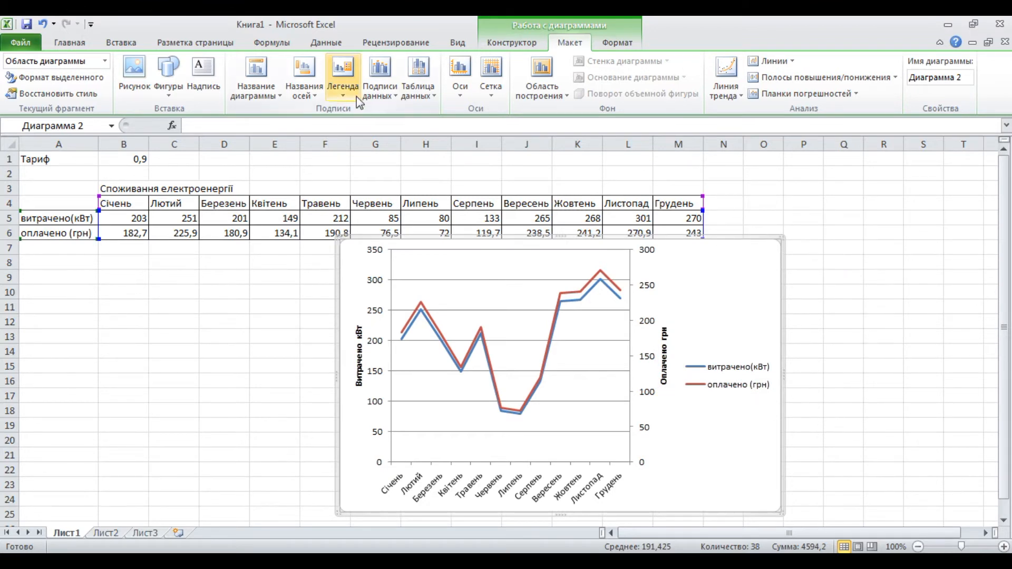
- Add the chart title "Споживання електроенергії" above the plot area
{"action": "left_click", "coordinate": [274, 96]}
{"action": "left_click", "coordinate": [338, 153]}
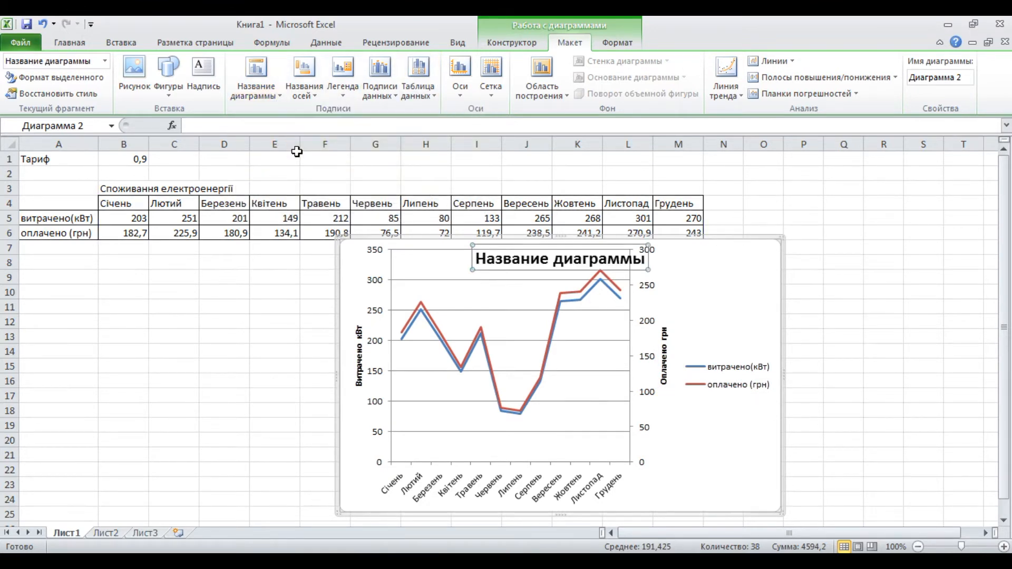
{"action": "left_click", "coordinate": [276, 98]}
{"action": "left_click", "coordinate": [302, 176]}
{"action": "left_click", "coordinate": [518, 263]}
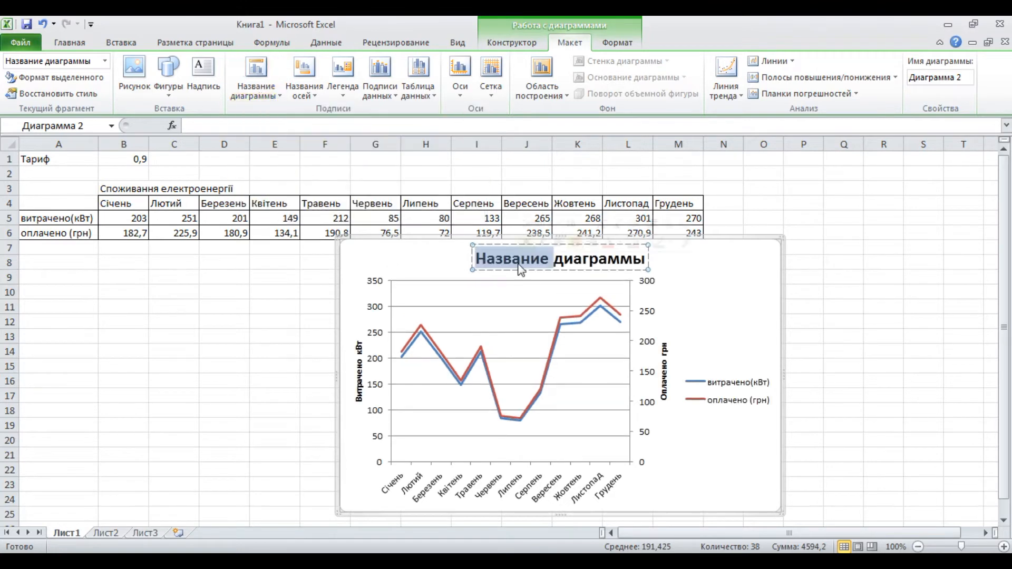
{"action": "left_click_drag", "start_coordinate": [646, 259], "coordinate": [474, 258]}
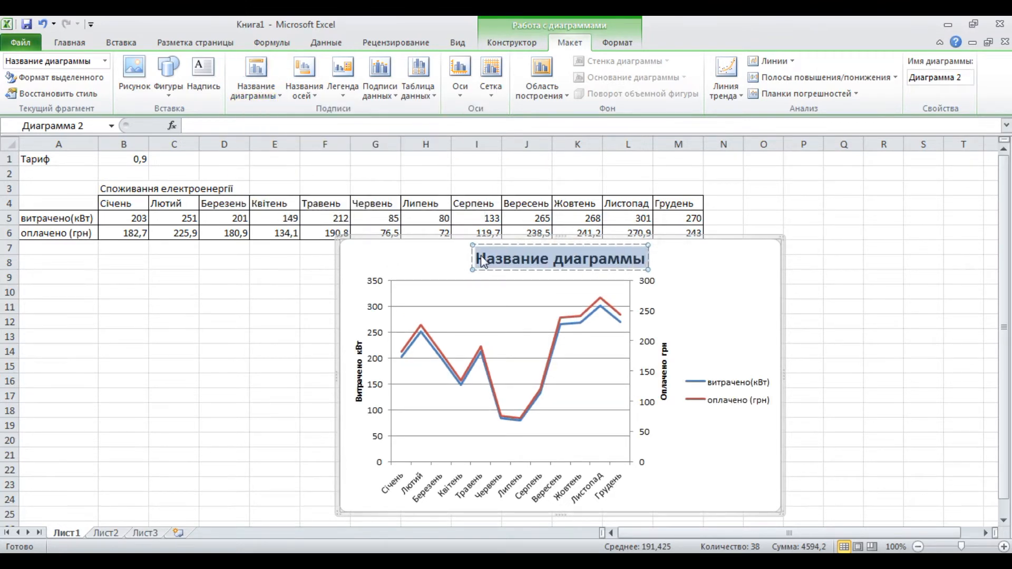
{"action": "type", "text": "Споживання ел"}
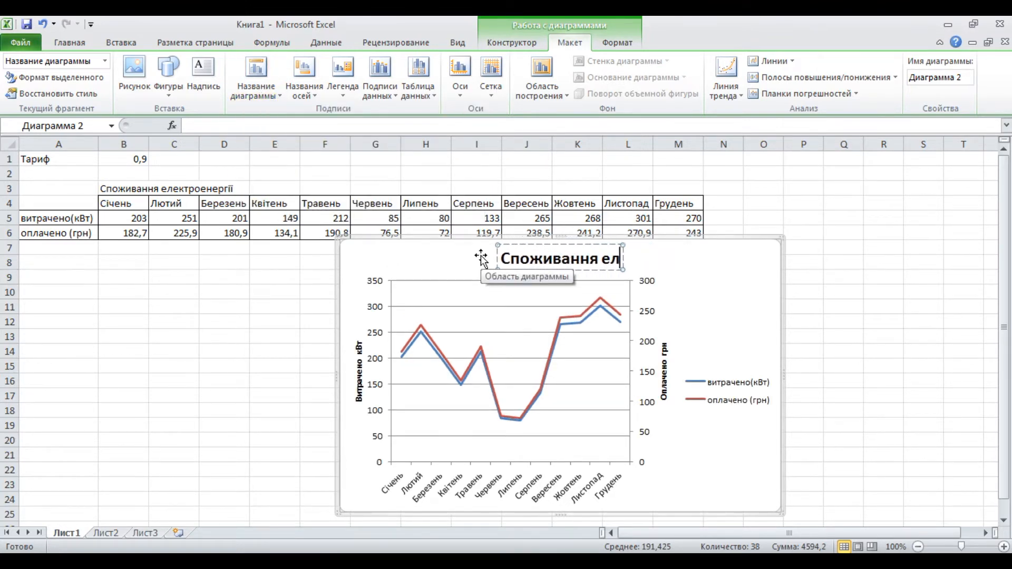
{"action": "type", "text": "ектроенергії"}
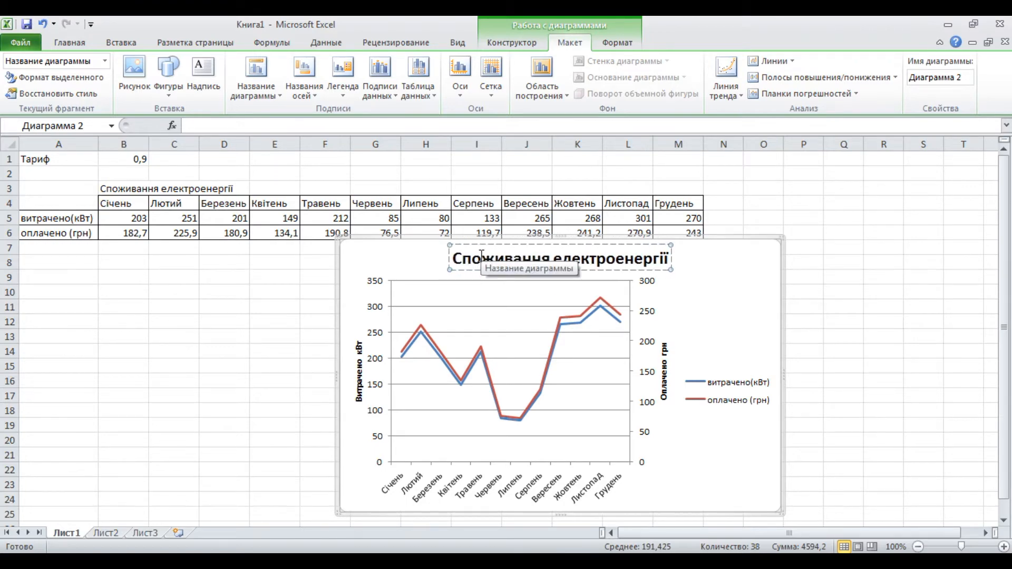
{"action": "left_click", "coordinate": [804, 258]}
- View the size settings of the chart area and close them
{"action": "left_click", "coordinate": [389, 256]}
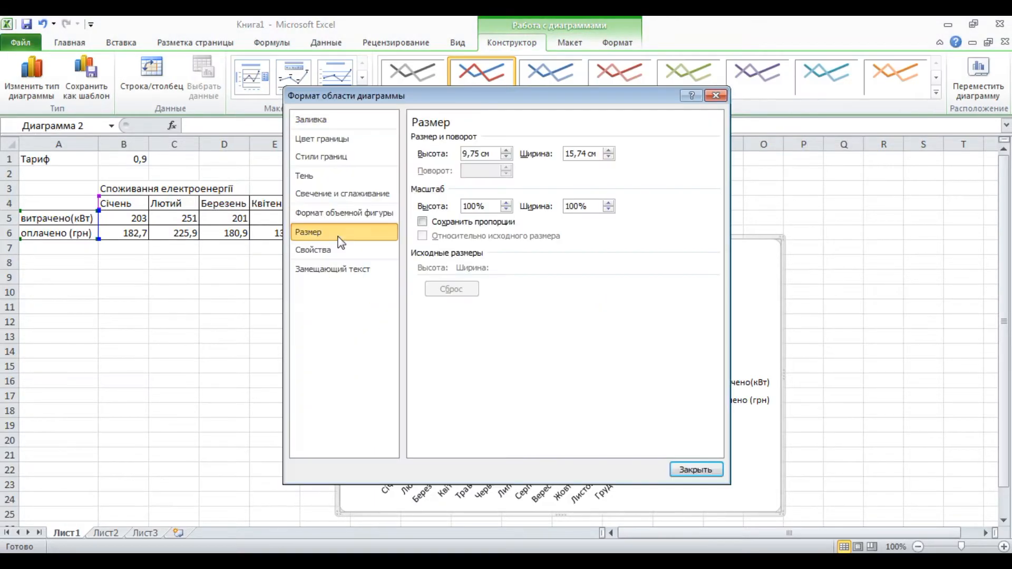
{"action": "left_click", "coordinate": [714, 93]}
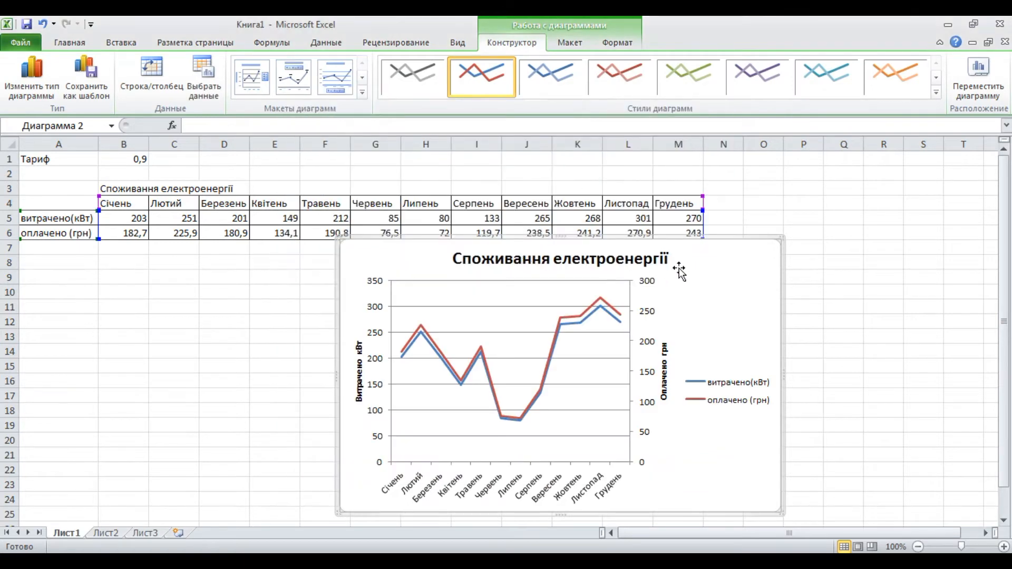
- Move the chart up over the table, starting near column D, and enlarge it to reach about column M and row 25
{"action": "left_click_drag", "start_coordinate": [692, 267], "coordinate": [549, 193]}
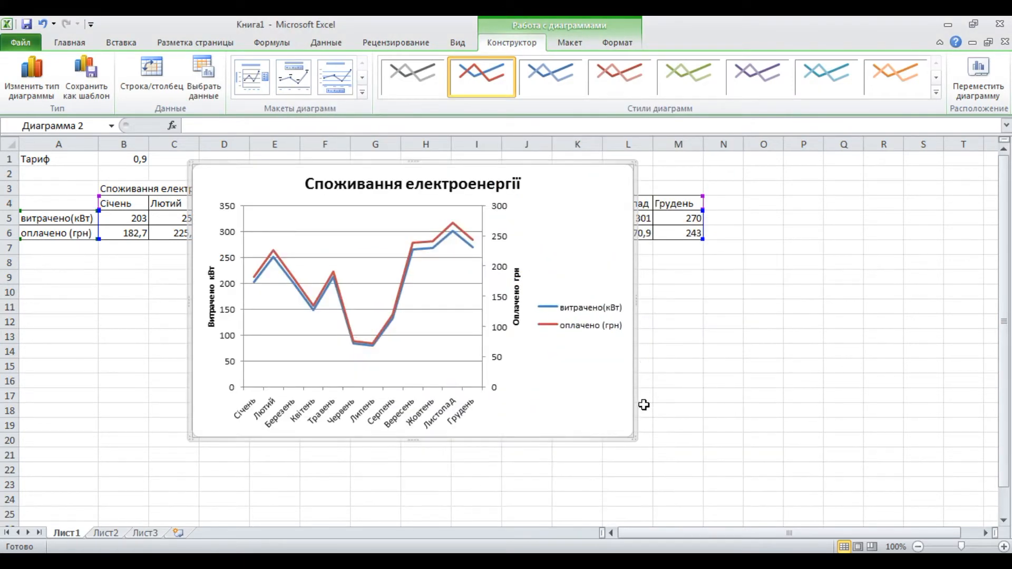
{"action": "left_click_drag", "start_coordinate": [631, 436], "coordinate": [775, 517]}
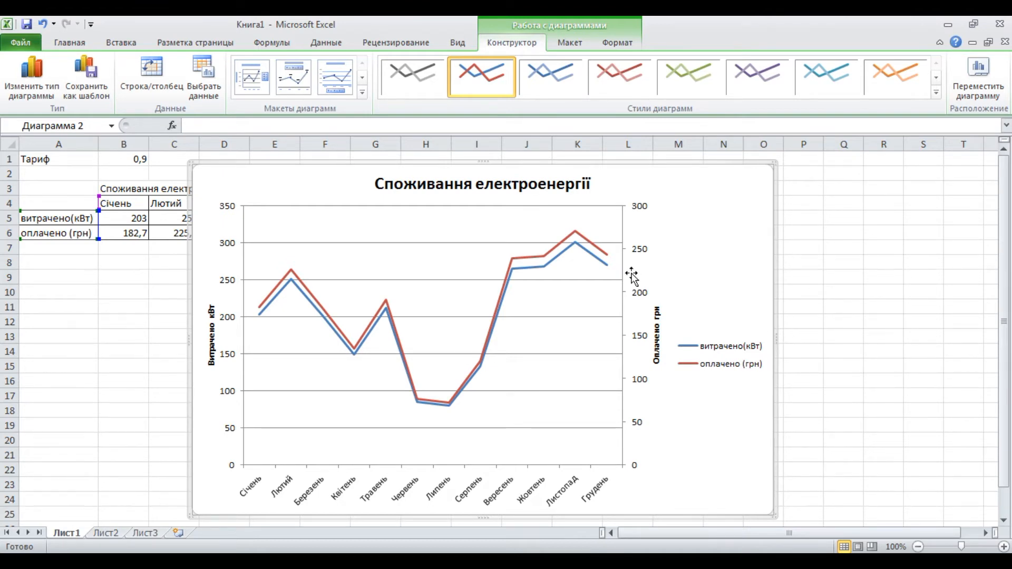
- Change the "витрачено(кВт)" series to a clustered column chart type, keeping the other series as a line
{"action": "left_click", "coordinate": [559, 258]}
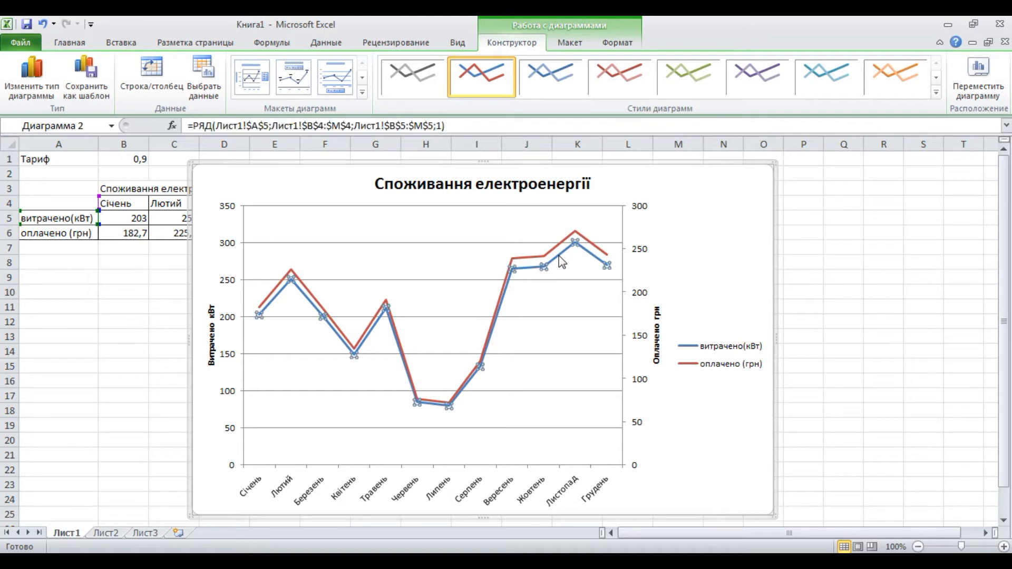
{"action": "right_click", "coordinate": [559, 258]}
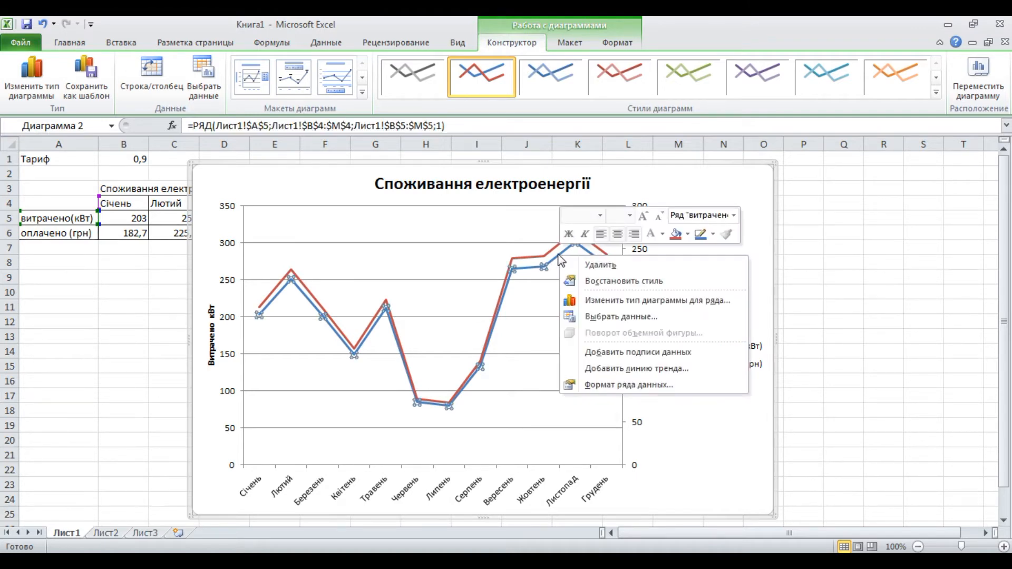
{"action": "left_click", "coordinate": [610, 300]}
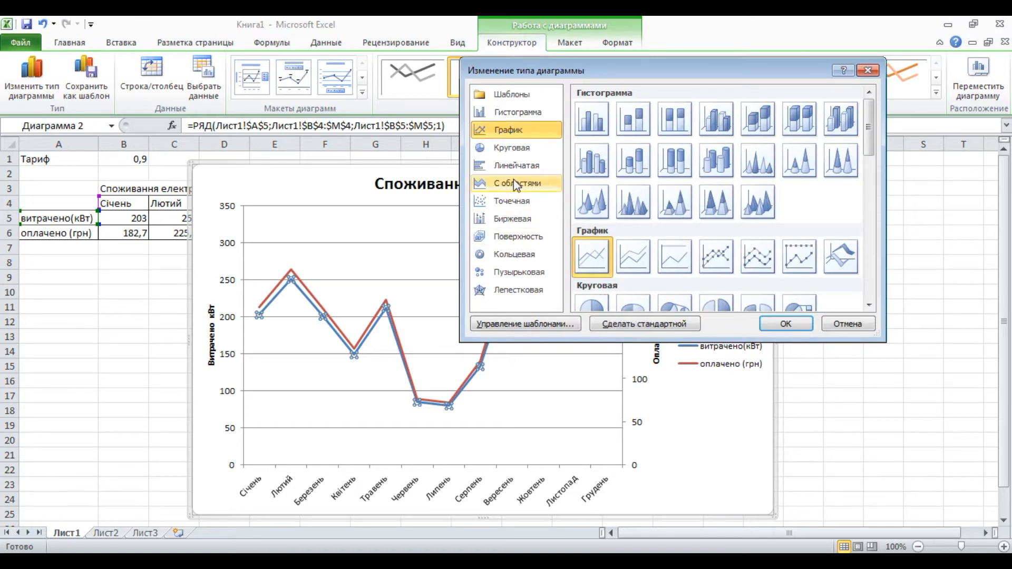
{"action": "left_click", "coordinate": [513, 116]}
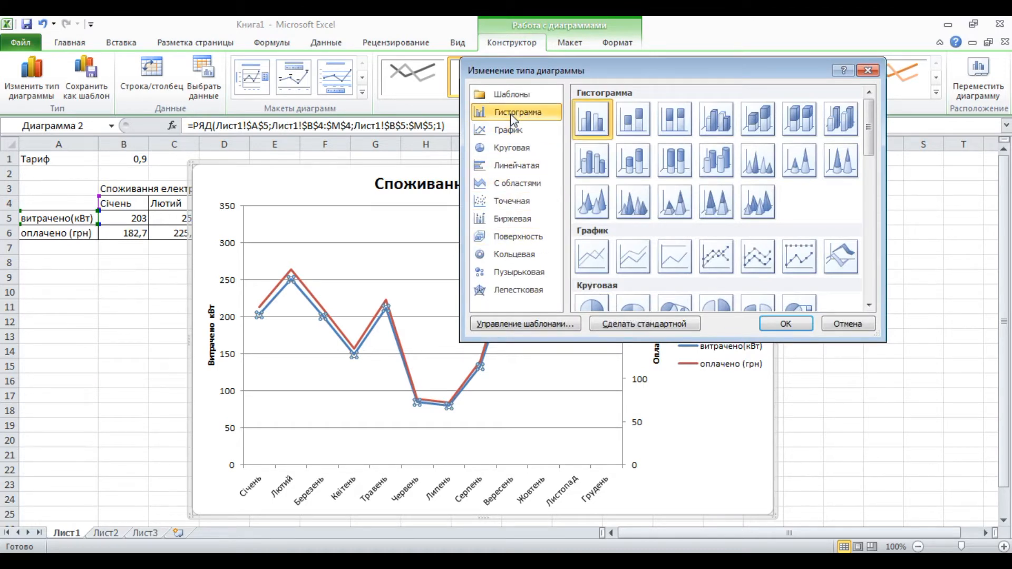
{"action": "left_click", "coordinate": [778, 324]}
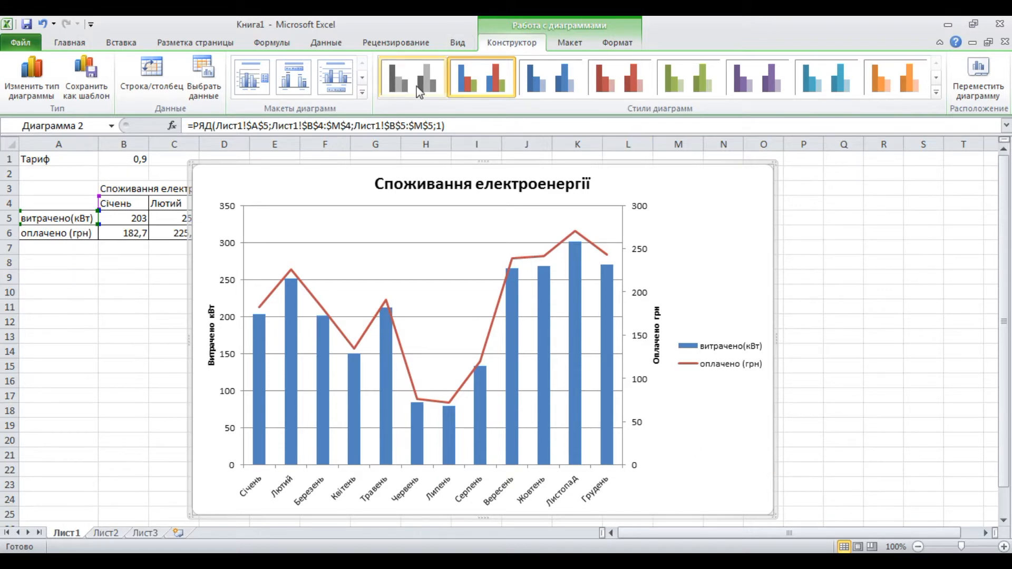
- Try the green and blue chart styles and return to the multicolour blue-and-red style
{"action": "left_click", "coordinate": [688, 79]}
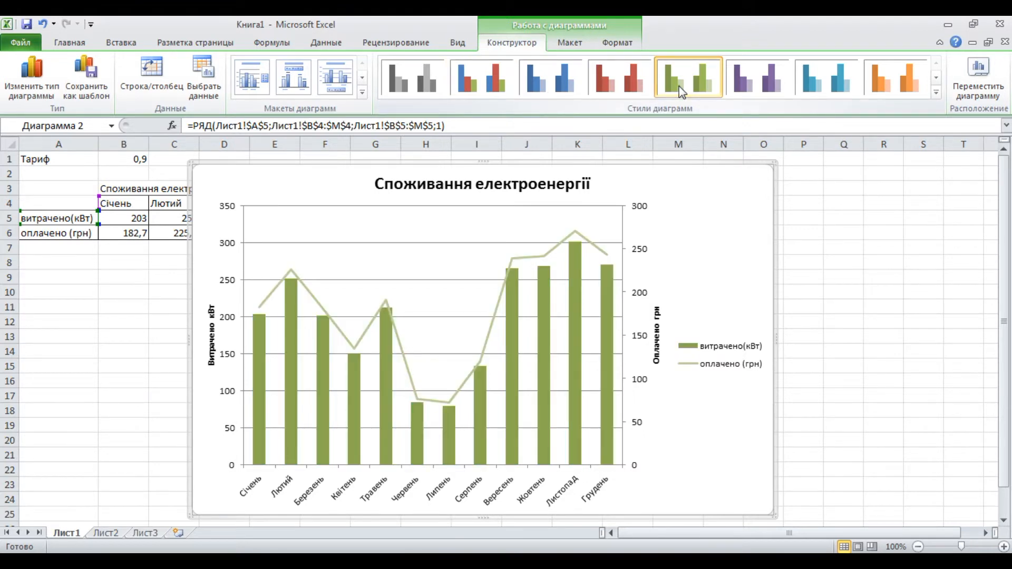
{"action": "left_click", "coordinate": [558, 94]}
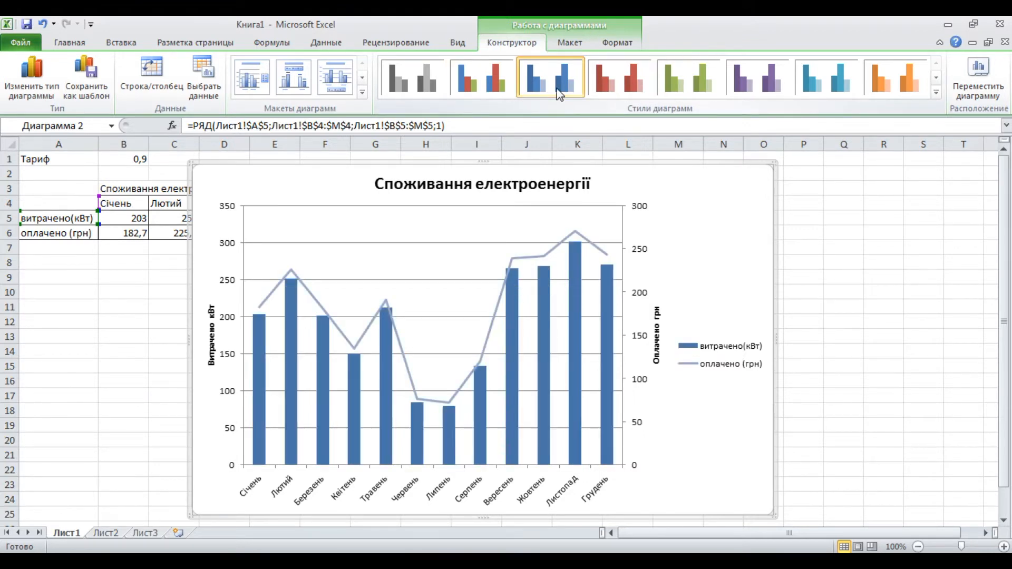
{"action": "left_click", "coordinate": [493, 92]}
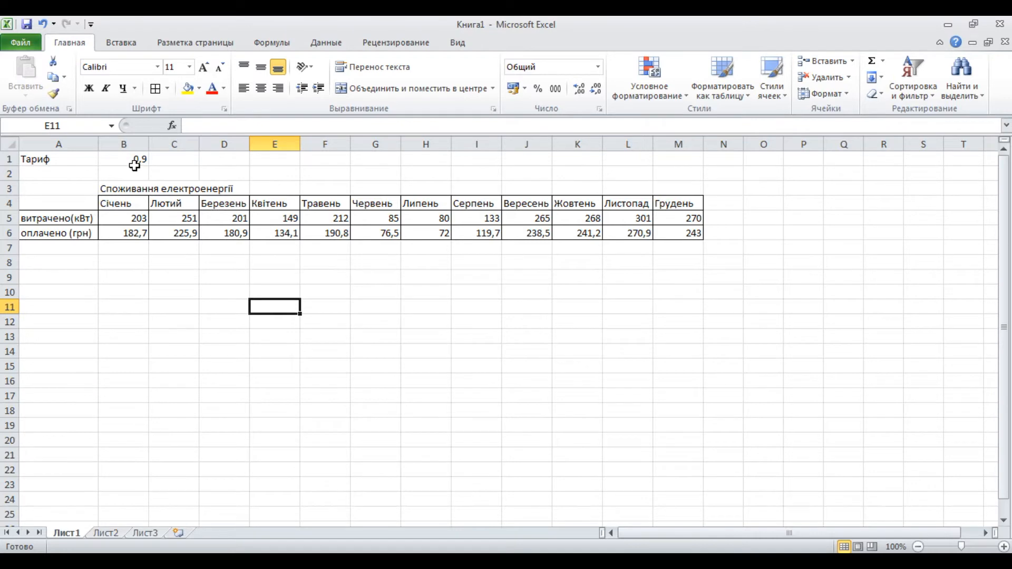
- Set the tariff in cell B1 to 0,1
{"action": "left_click", "coordinate": [134, 158]}
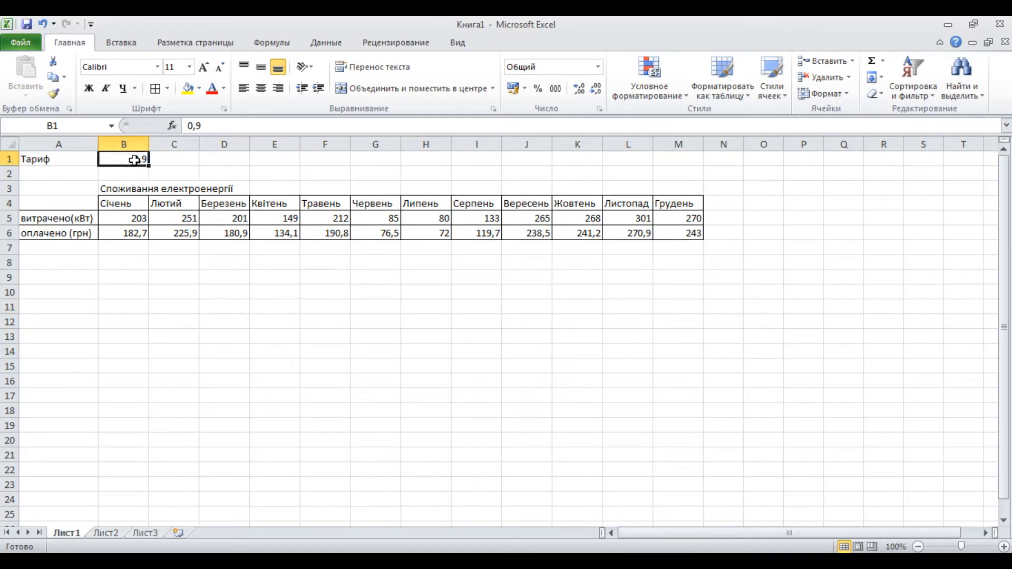
{"action": "left_click", "coordinate": [207, 124]}
{"action": "key", "text": "BackSpace"}
{"action": "type", "text": "1"}
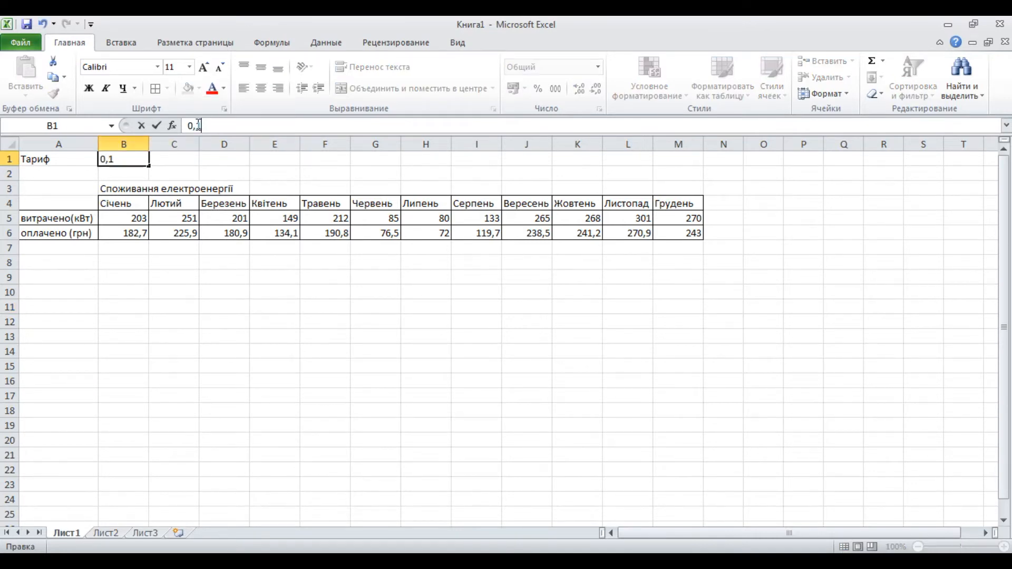
{"action": "key", "text": "Return"}
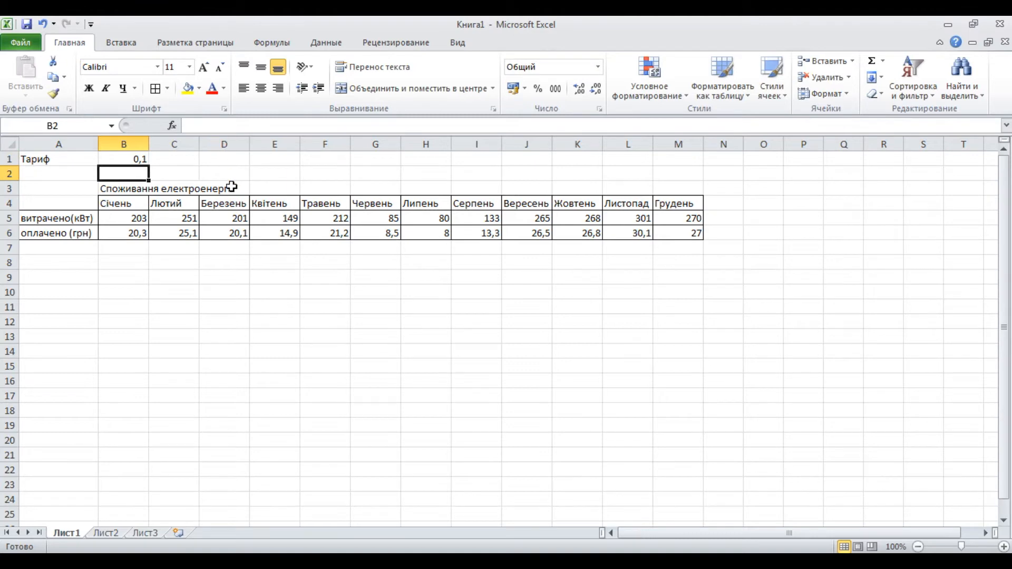
{"action": "left_click_drag", "start_coordinate": [68, 203], "coordinate": [678, 223]}
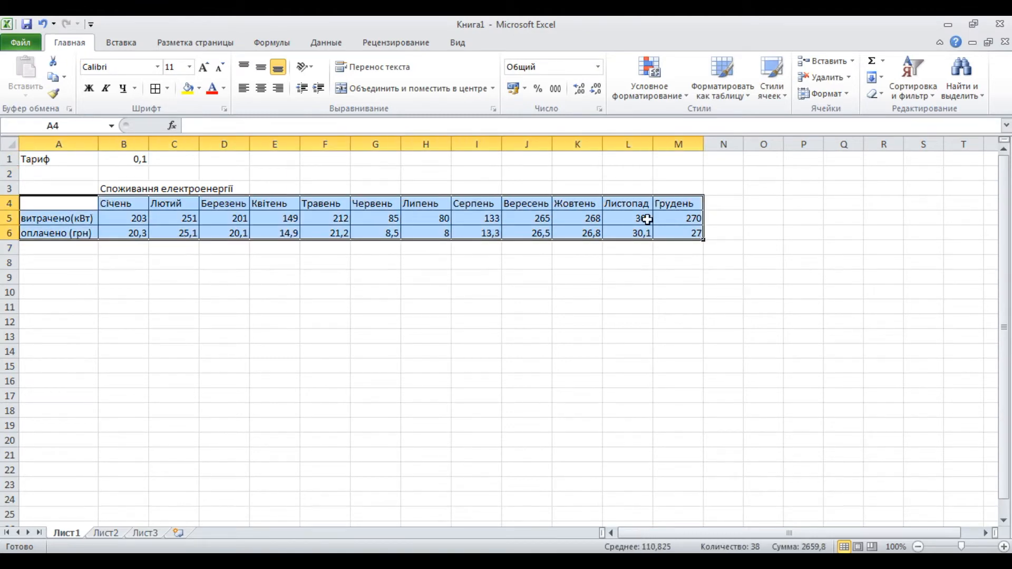
{"action": "left_click", "coordinate": [127, 51]}
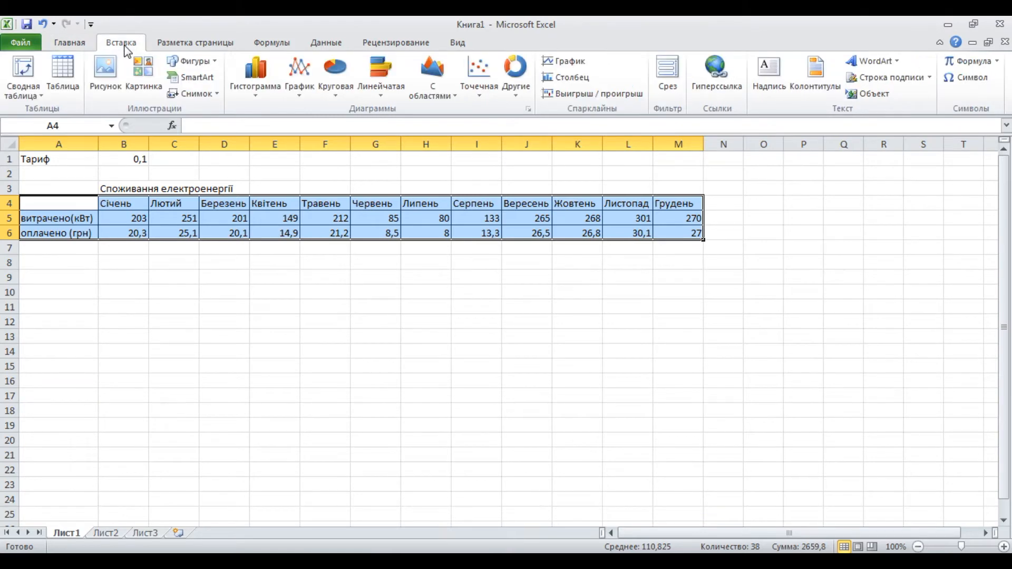
{"action": "left_click", "coordinate": [301, 93]}
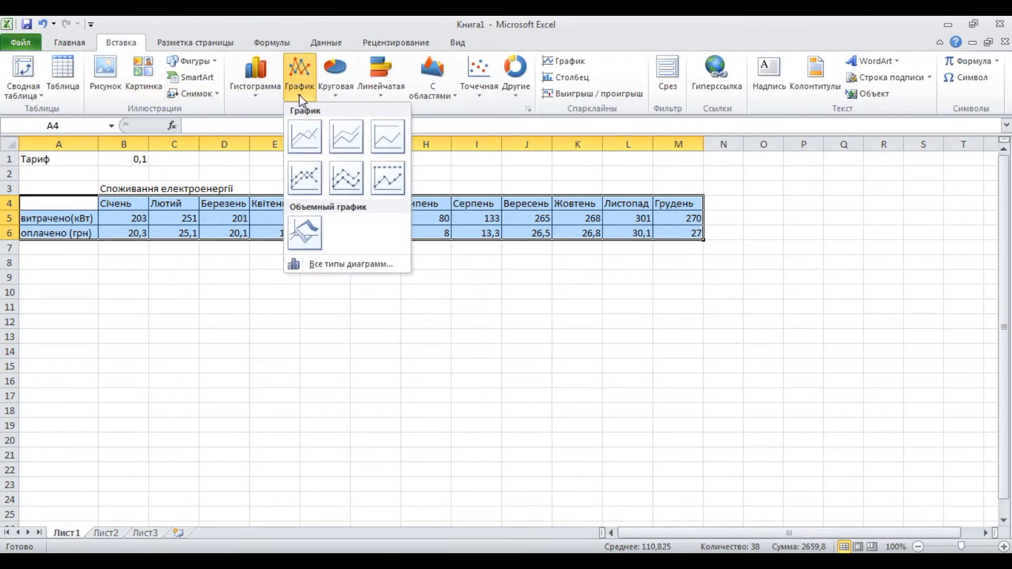
{"action": "left_click", "coordinate": [305, 142]}
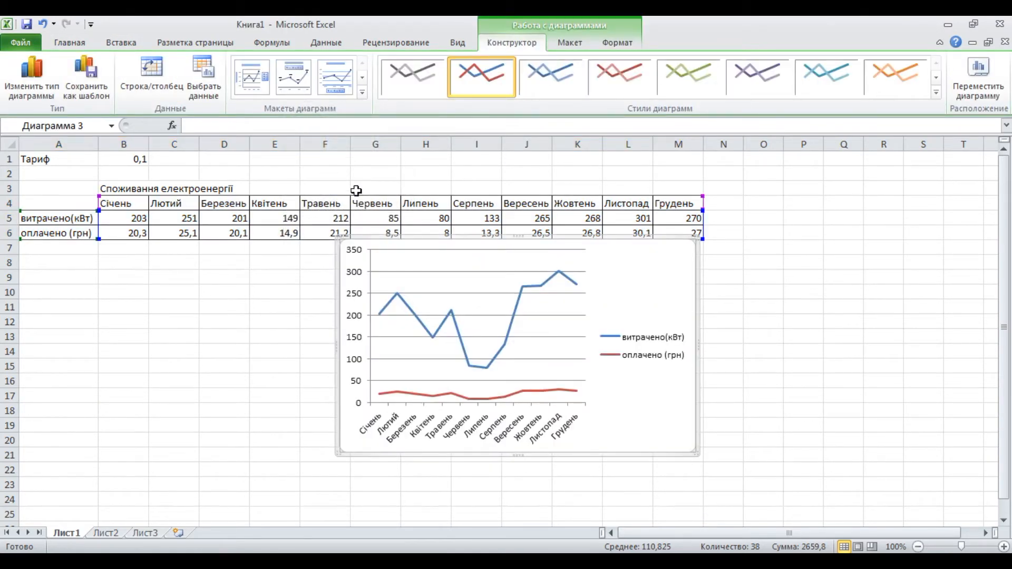
{"action": "left_click_drag", "start_coordinate": [693, 262], "coordinate": [704, 179]}
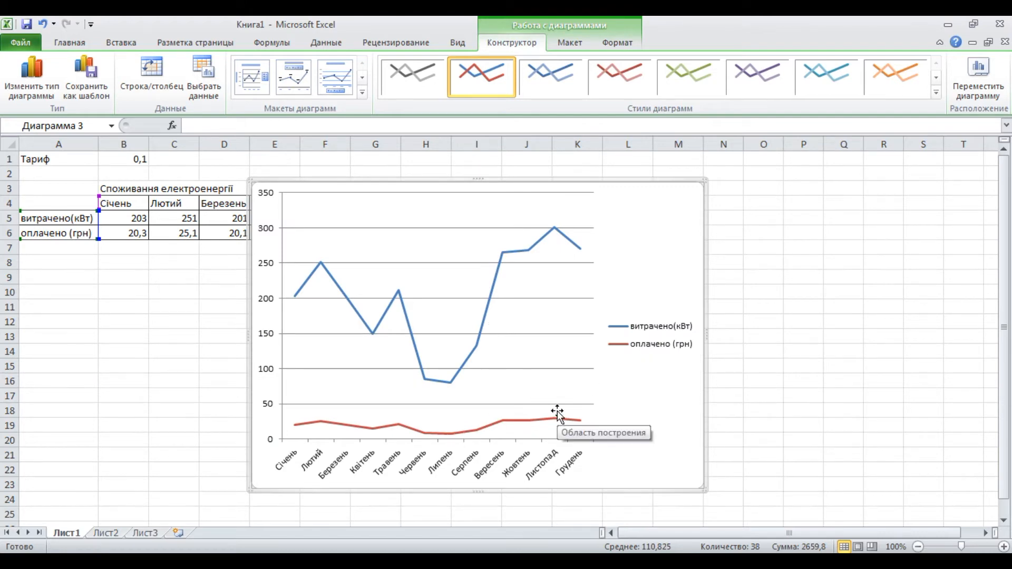
{"action": "key", "text": "Delete"}
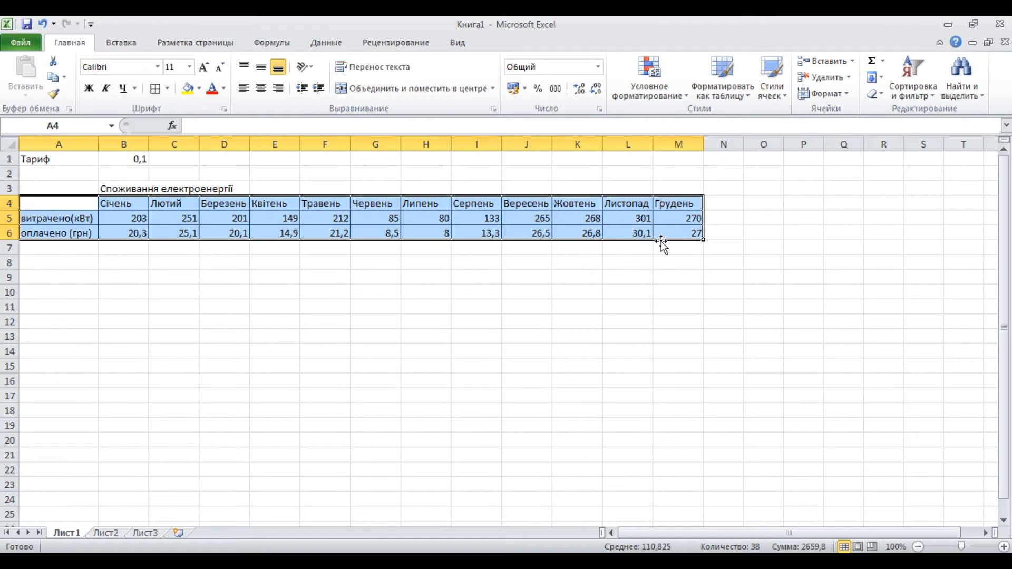
- Insert a basic line chart from the table range A4:M6 and enlarge it to reach about row 24
{"action": "left_click", "coordinate": [126, 44]}
{"action": "left_click", "coordinate": [297, 91]}
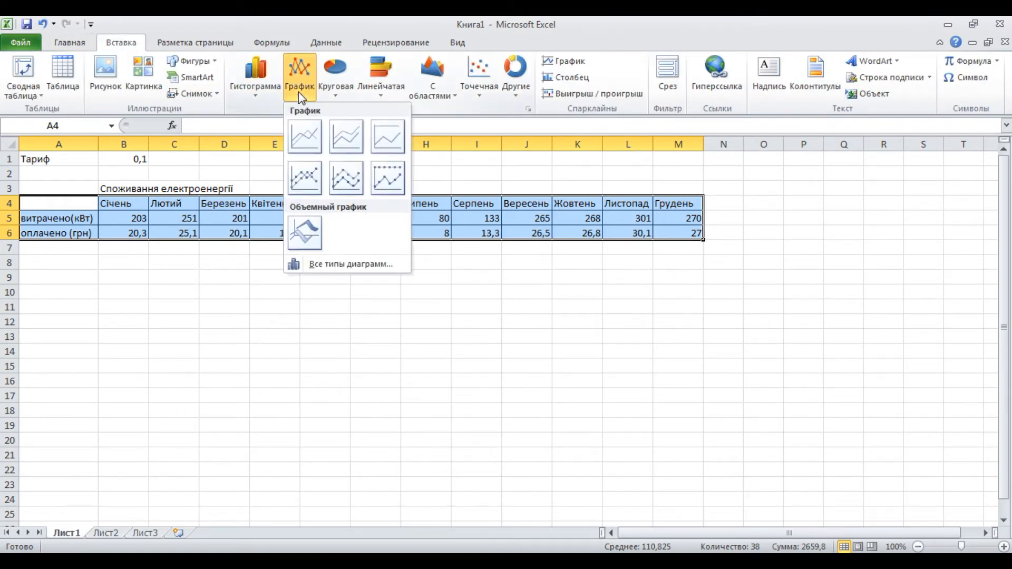
{"action": "left_click", "coordinate": [311, 138]}
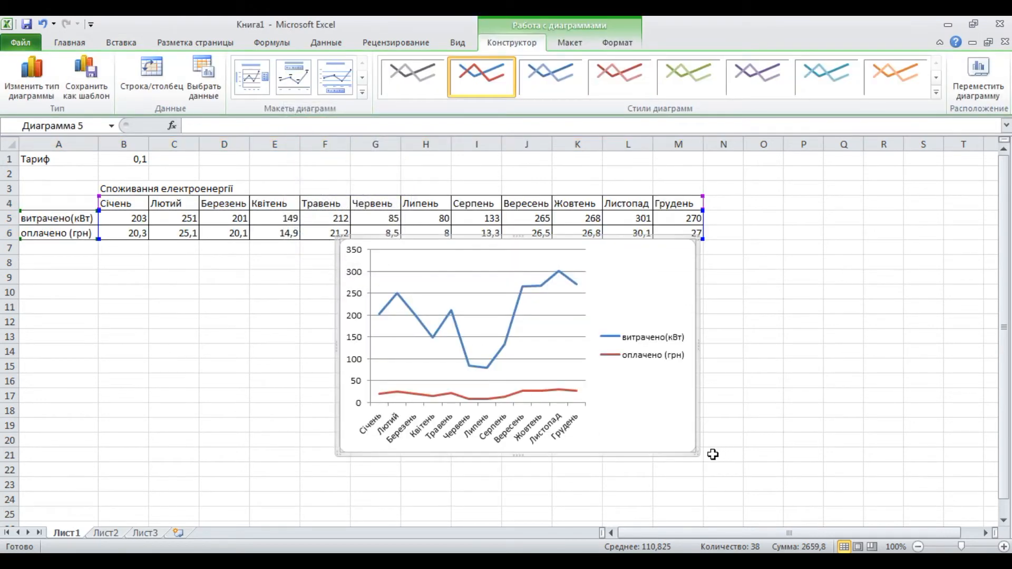
{"action": "left_click_drag", "start_coordinate": [694, 454], "coordinate": [769, 506]}
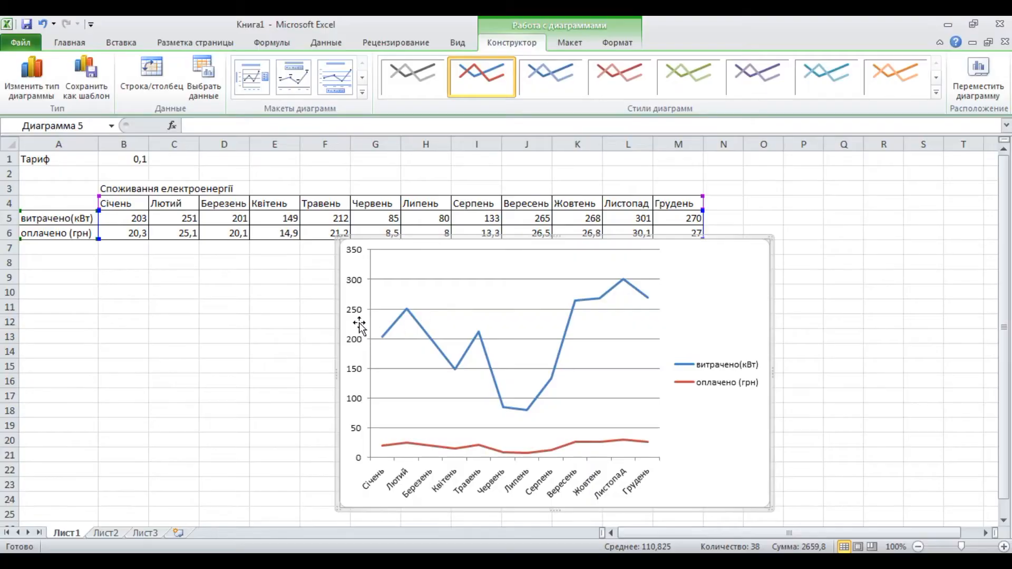
- Change the chart's "оплачено (грн)" series to a clustered column chart type
{"action": "left_click", "coordinate": [574, 443]}
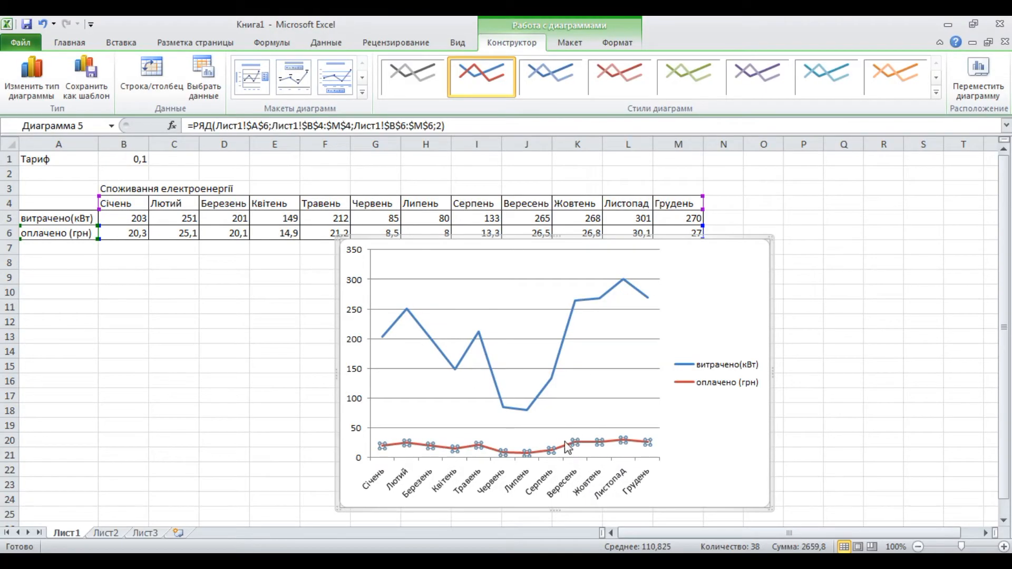
{"action": "right_click", "coordinate": [569, 449]}
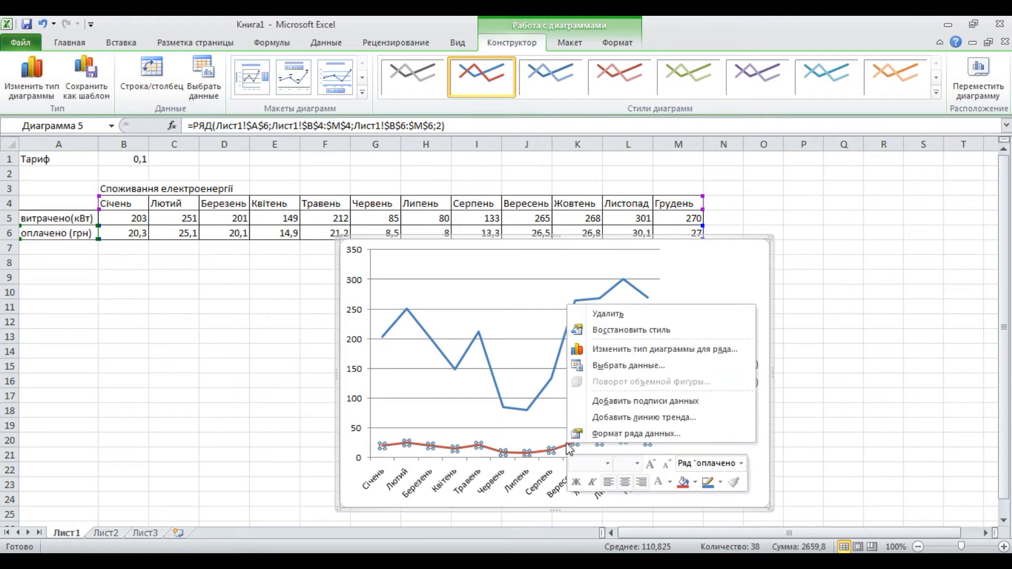
{"action": "left_click", "coordinate": [643, 349]}
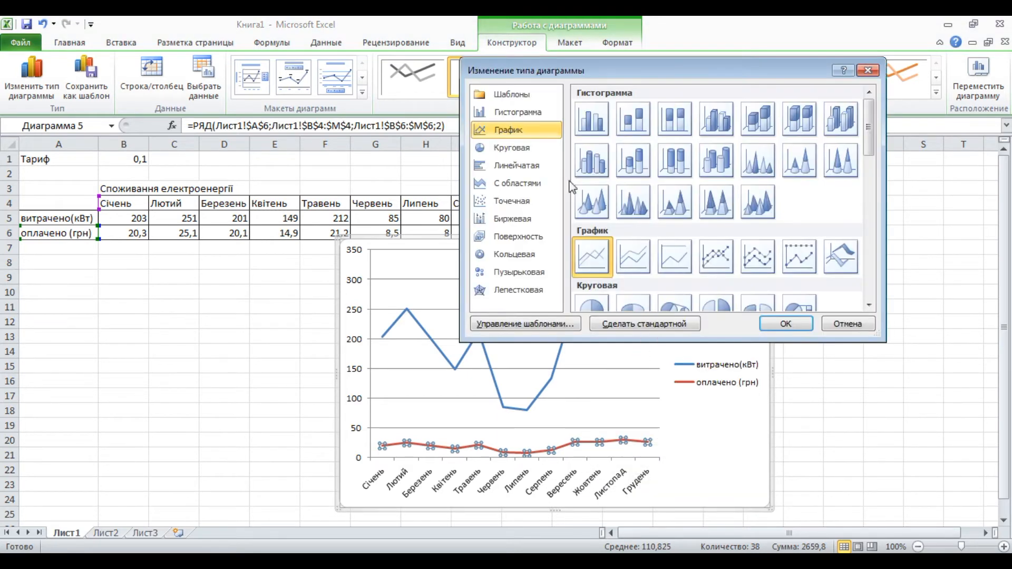
{"action": "left_click", "coordinate": [511, 113]}
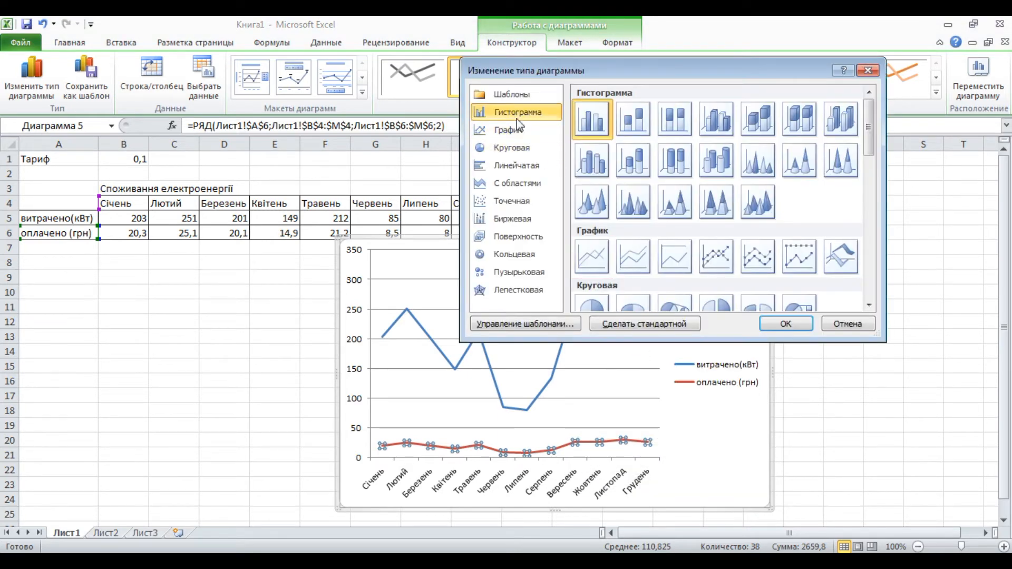
{"action": "left_click", "coordinate": [786, 324]}
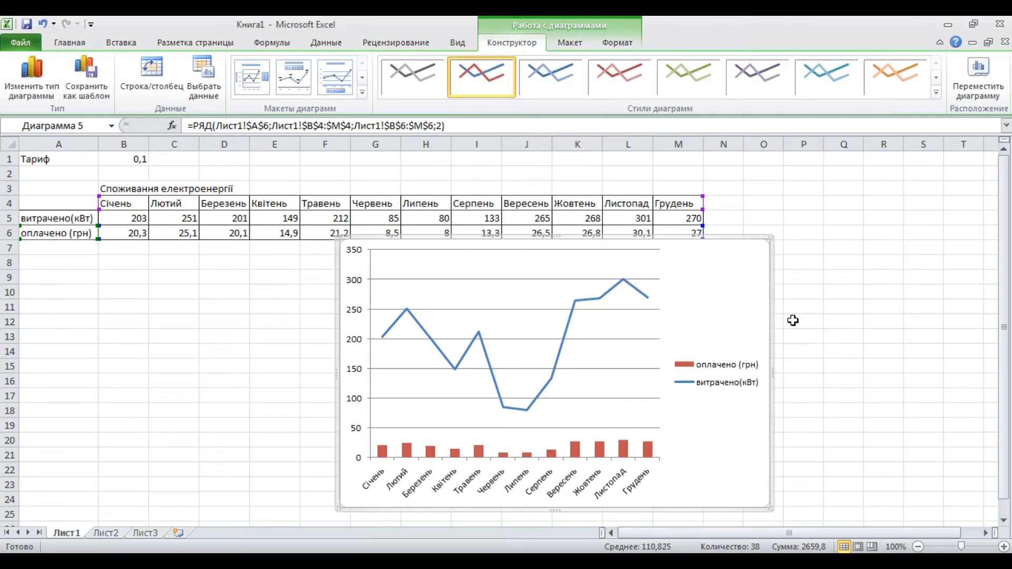
- Plot the "оплачено (грн)" column series on the secondary axis
{"action": "left_click", "coordinate": [625, 451]}
{"action": "right_click", "coordinate": [626, 451]}
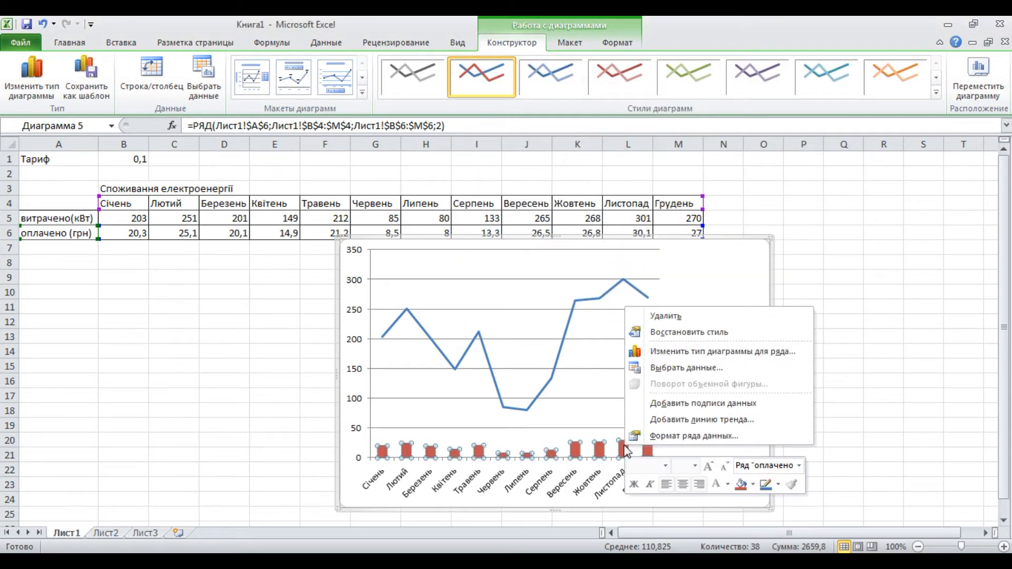
{"action": "left_click", "coordinate": [677, 438]}
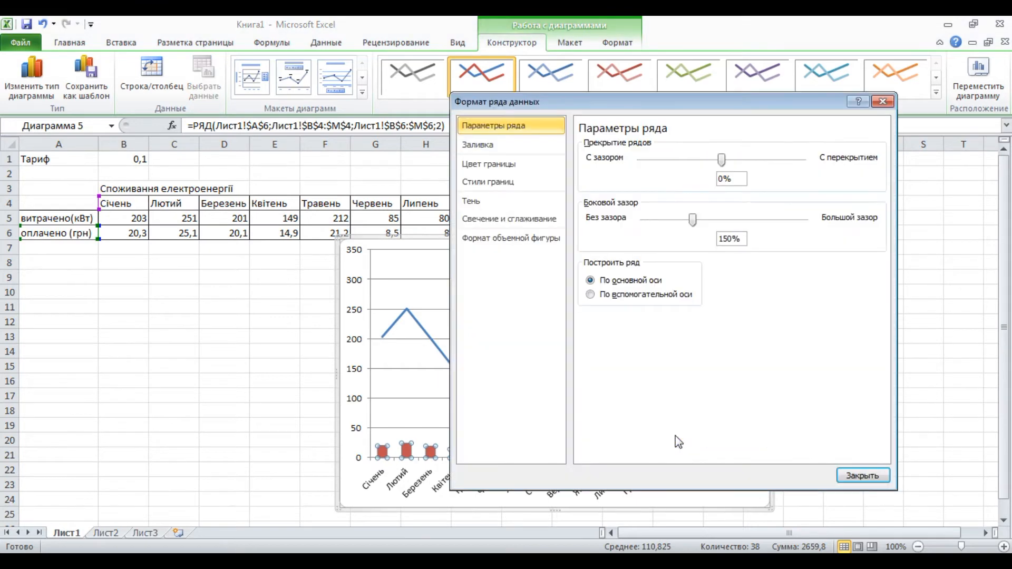
{"action": "left_click", "coordinate": [591, 294]}
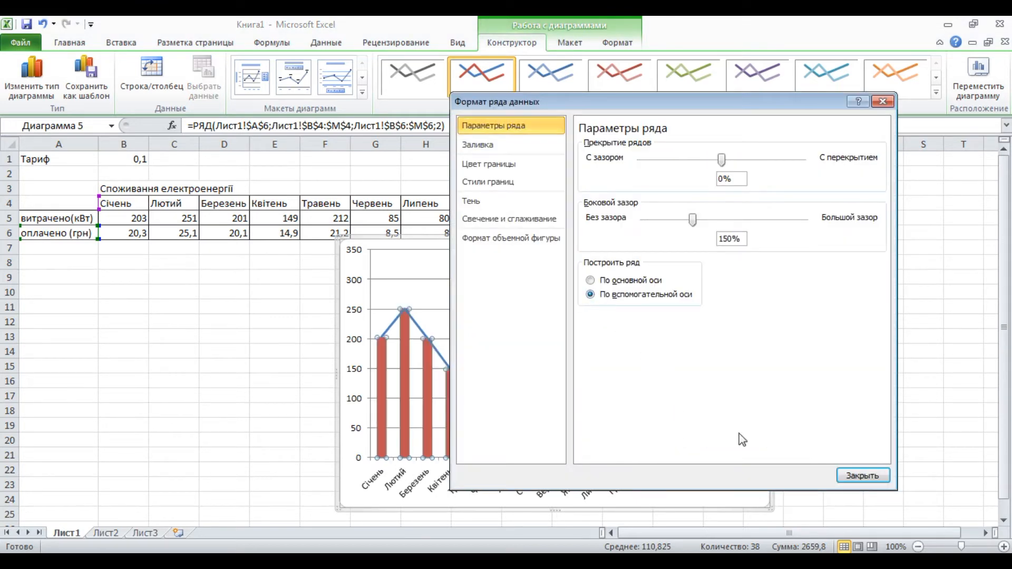
{"action": "left_click", "coordinate": [865, 478]}
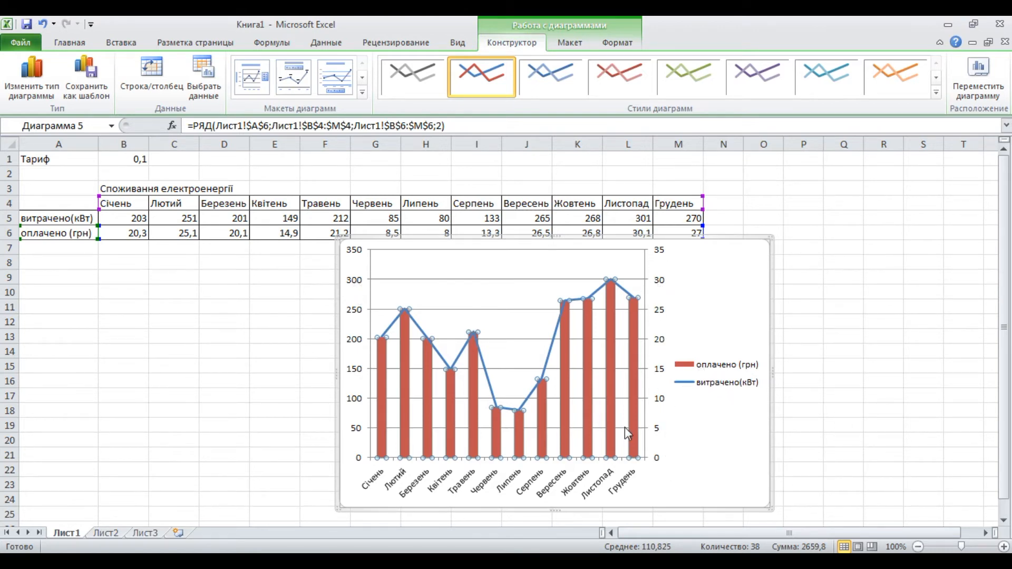
{"action": "left_click", "coordinate": [464, 48]}
{"action": "left_click", "coordinate": [512, 42]}
{"action": "left_click", "coordinate": [564, 44]}
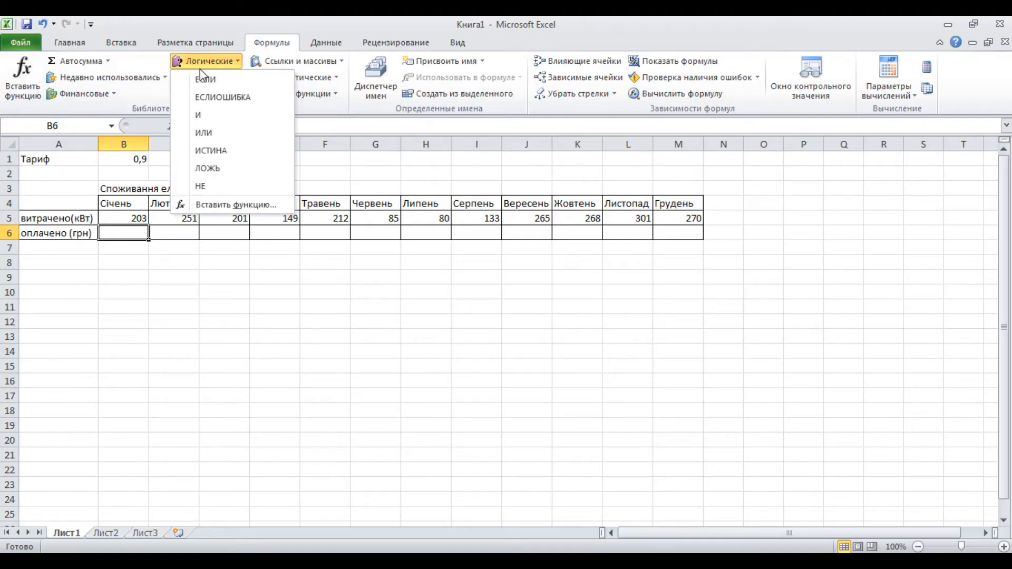
- Start an ЕСЛИ function in cell B6 with the logical condition B5<100
{"action": "left_click", "coordinate": [206, 79]}
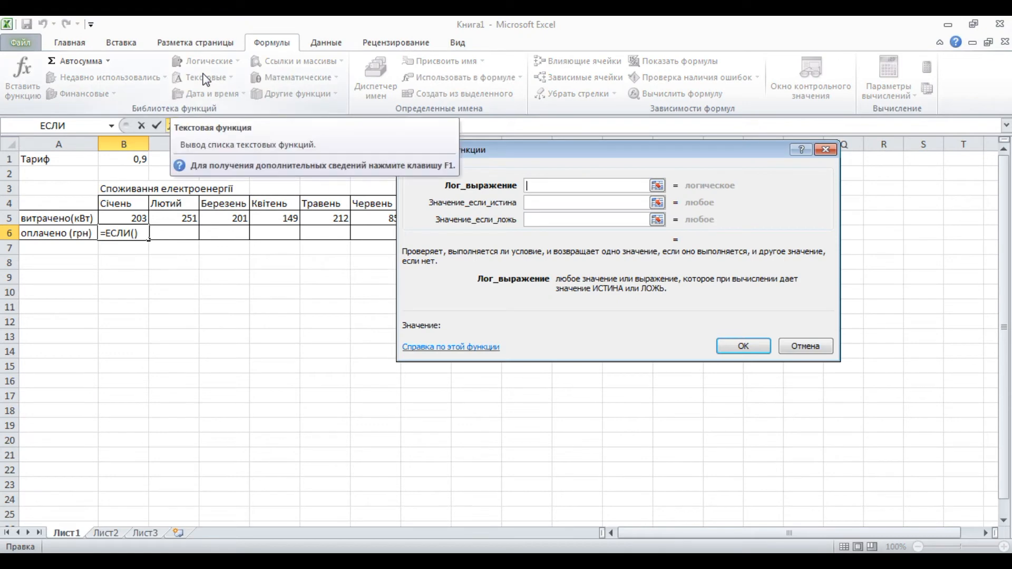
{"action": "left_click", "coordinate": [125, 216]}
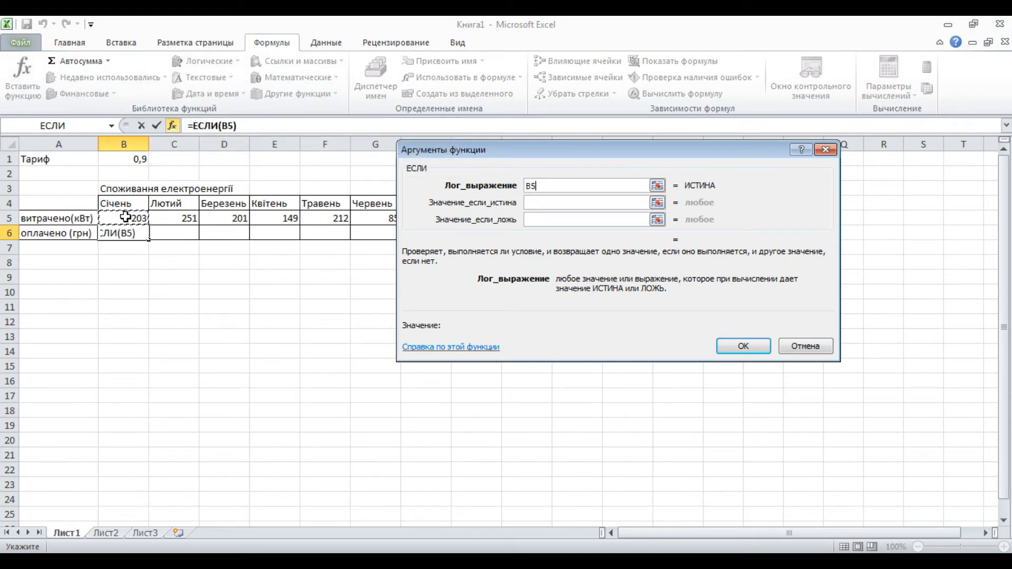
{"action": "type", "text": ",100"}
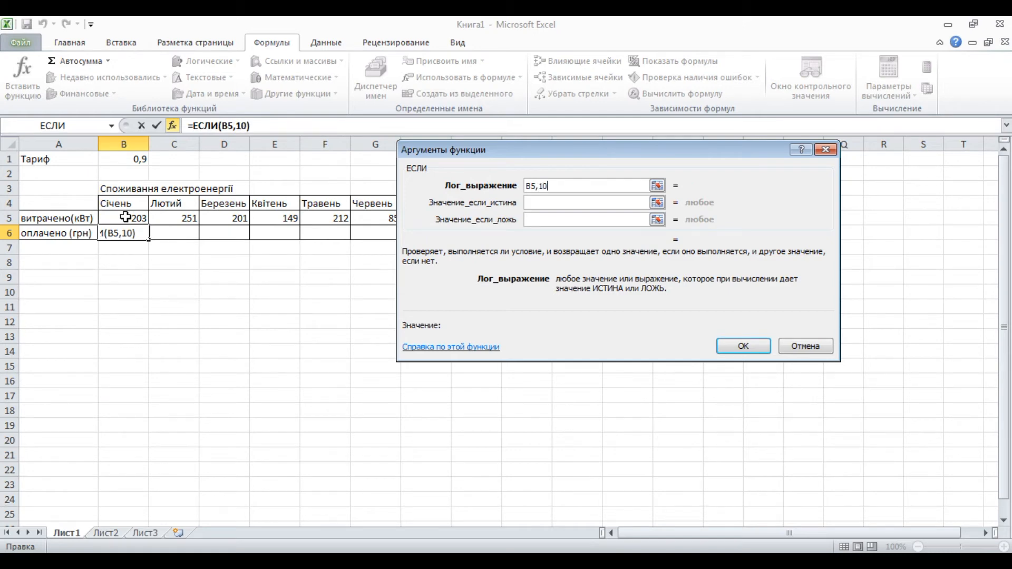
{"action": "left_click", "coordinate": [536, 184]}
{"action": "key", "text": "BackSpace"}
{"action": "type", "text": "<"}
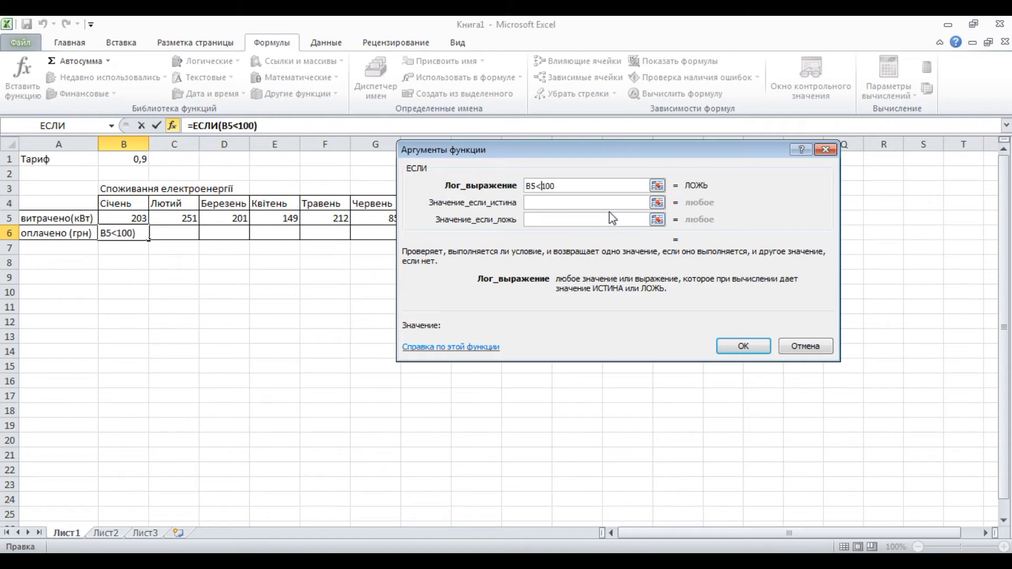
- Set the ЕСЛИ function's value-if-true argument to B5*$B$1
{"action": "left_click", "coordinate": [568, 205]}
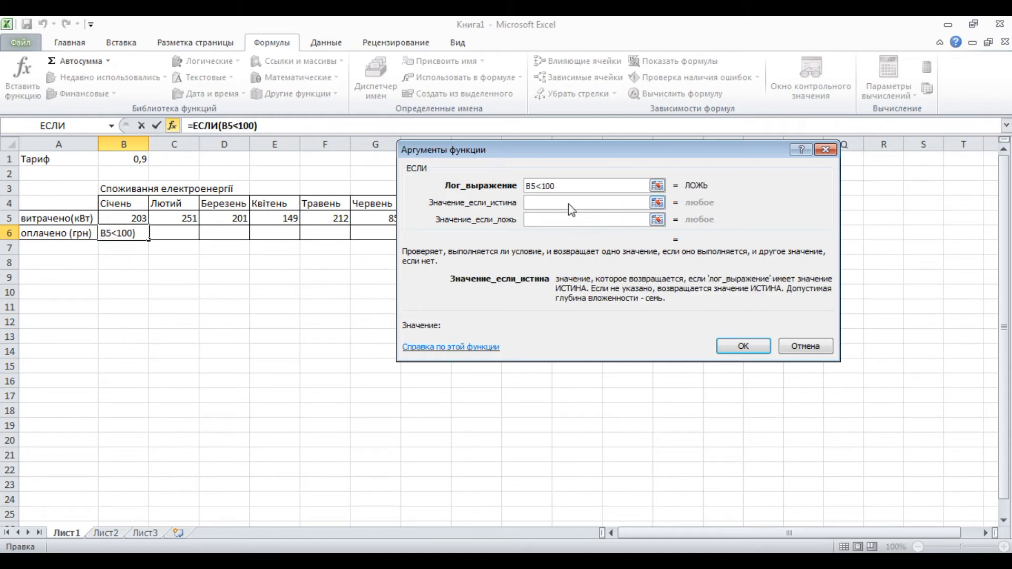
{"action": "left_click", "coordinate": [130, 216]}
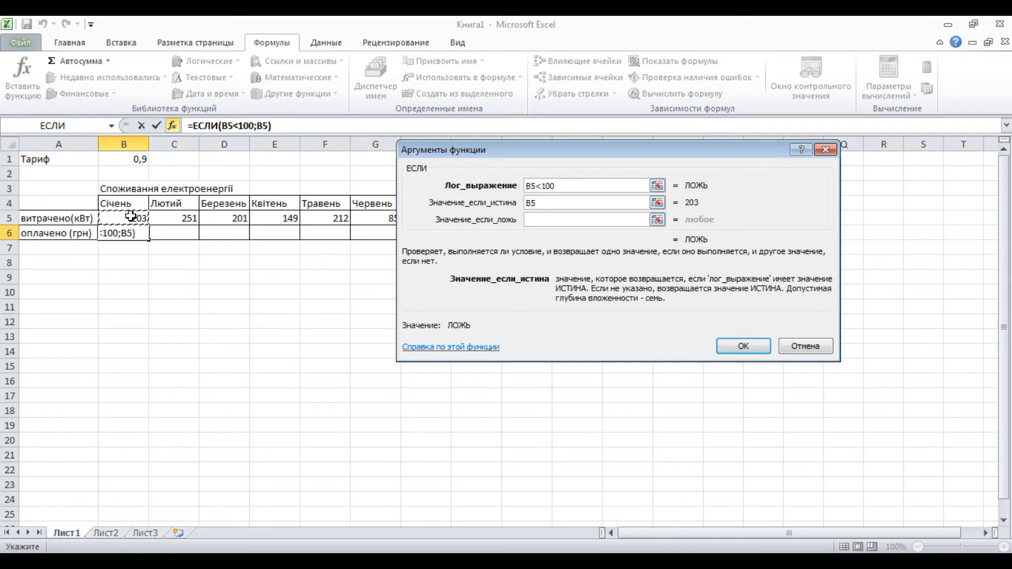
{"action": "type", "text": "*"}
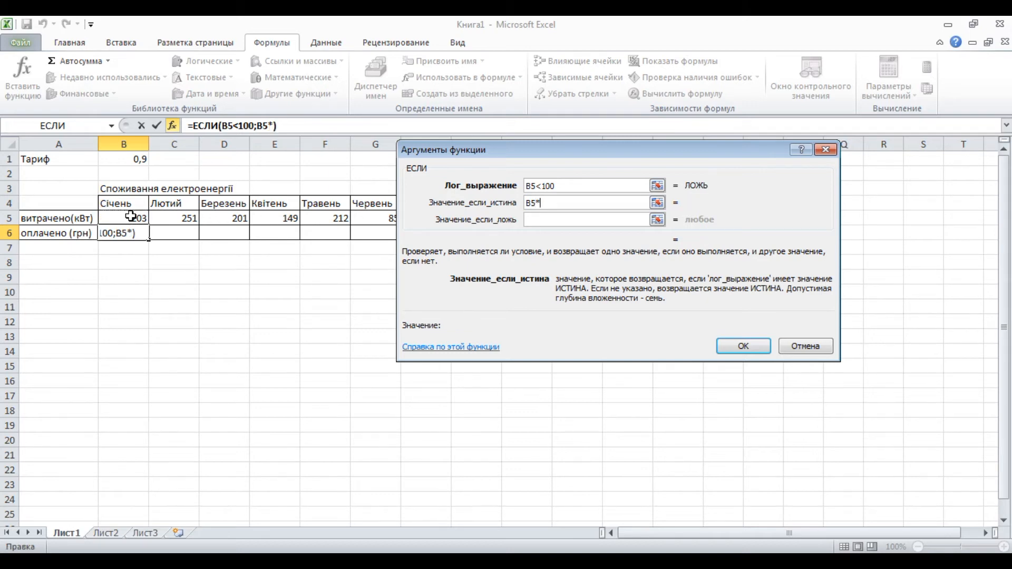
{"action": "left_click", "coordinate": [128, 157]}
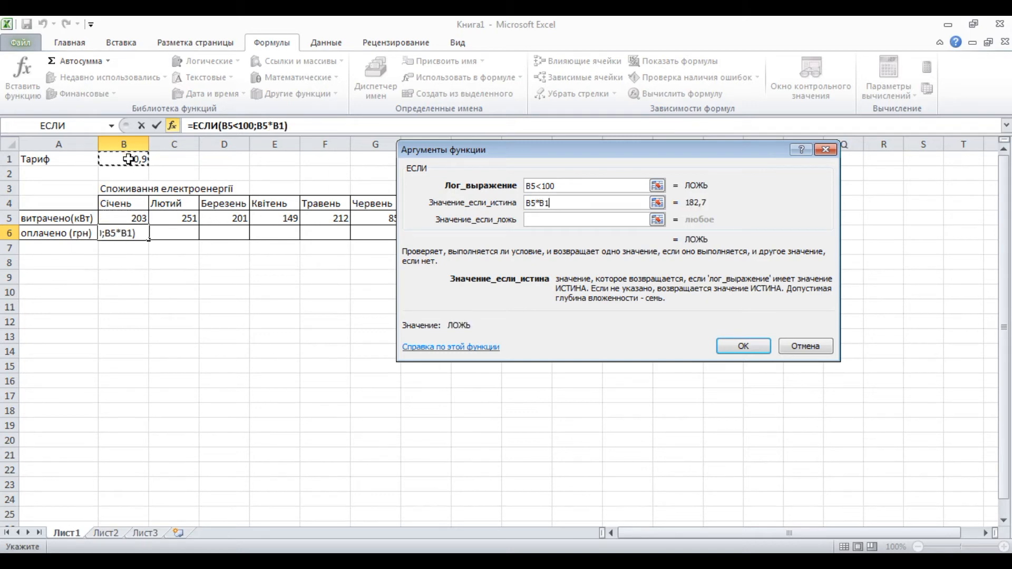
{"action": "left_click", "coordinate": [541, 204]}
{"action": "type", "text": "$"}
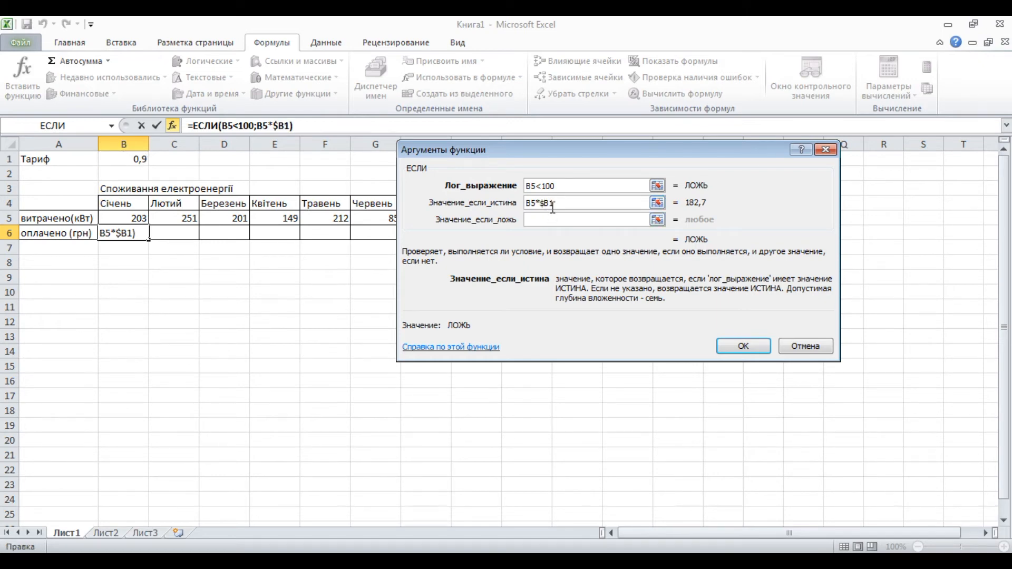
{"action": "left_click", "coordinate": [551, 204]}
{"action": "type", "text": "$"}
- Enter 100*$B$1 as the ЕСЛИ function's value-if-false argument
{"action": "left_click", "coordinate": [548, 219]}
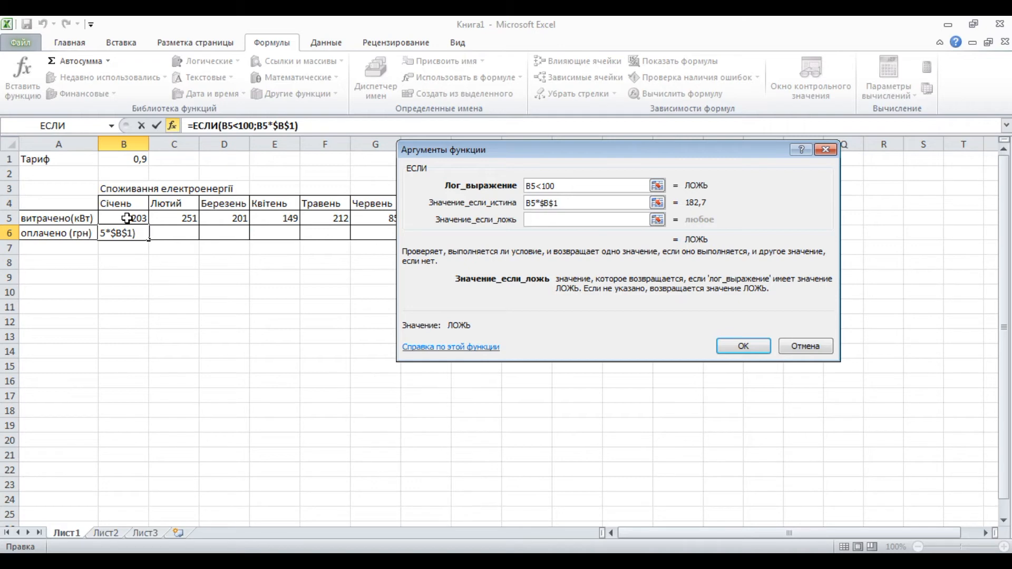
{"action": "type", "text": "100"}
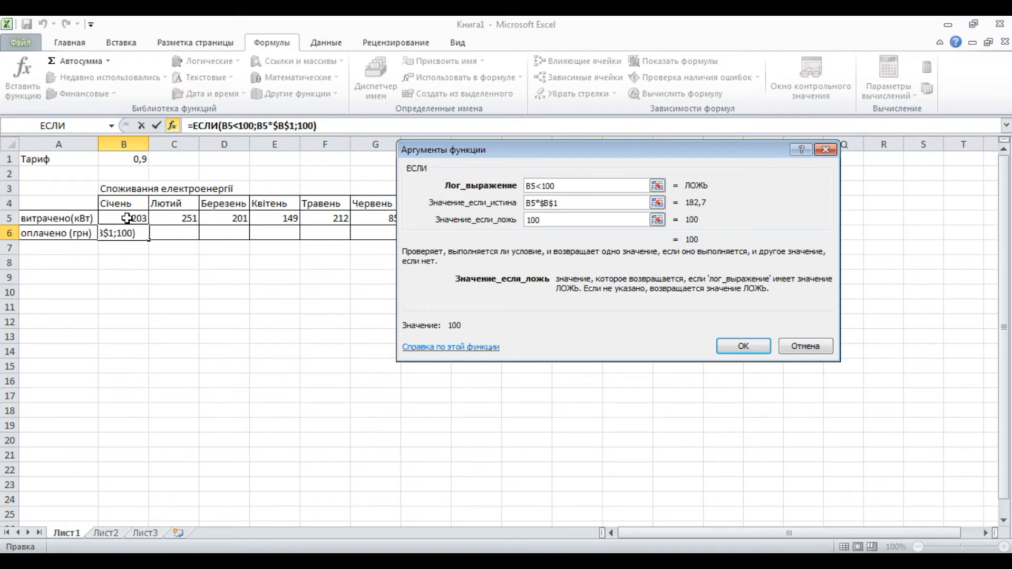
{"action": "type", "text": "*"}
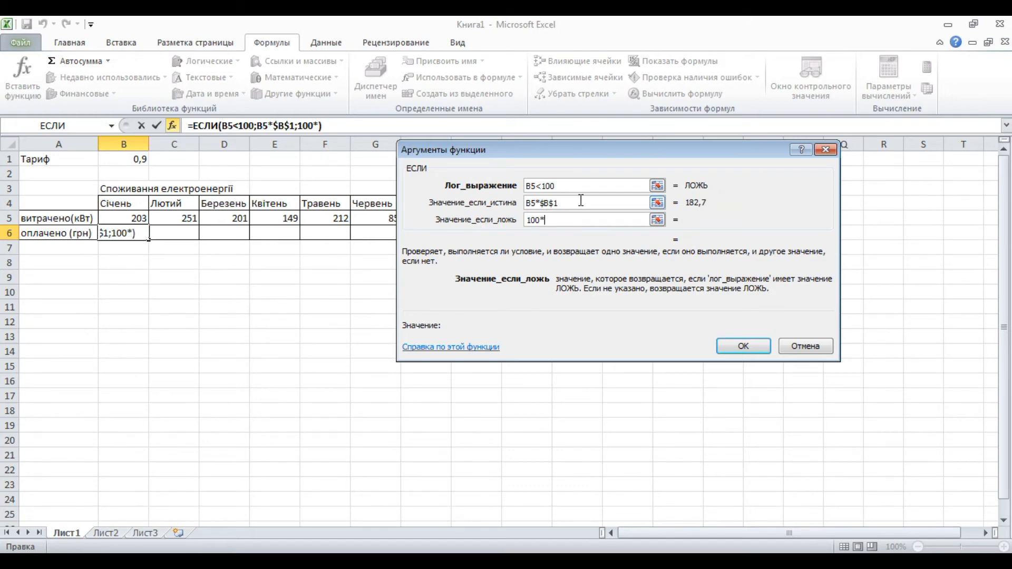
{"action": "left_click", "coordinate": [558, 204]}
{"action": "left_click_drag", "start_coordinate": [557, 205], "coordinate": [543, 203]}
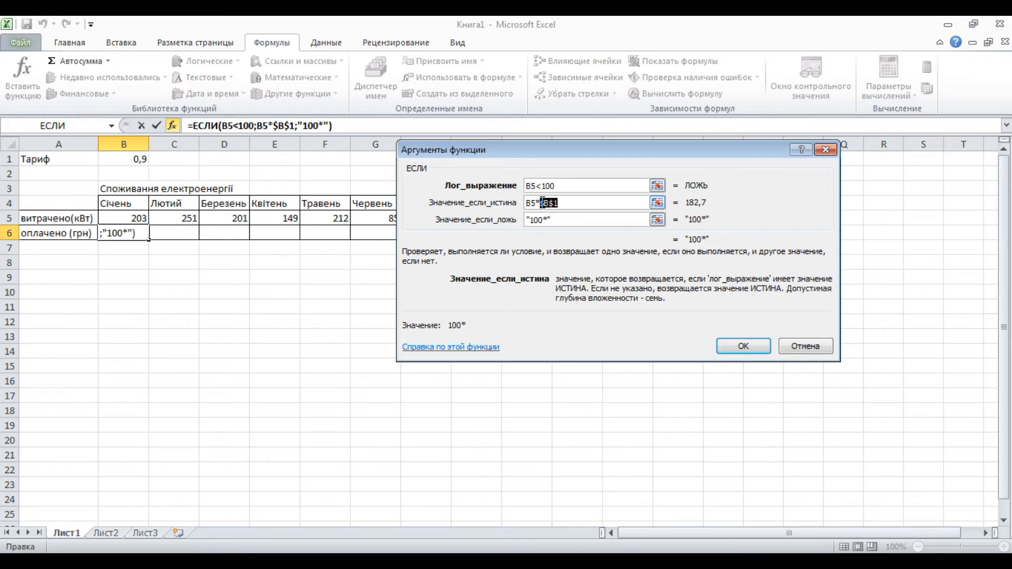
{"action": "left_click", "coordinate": [554, 221]}
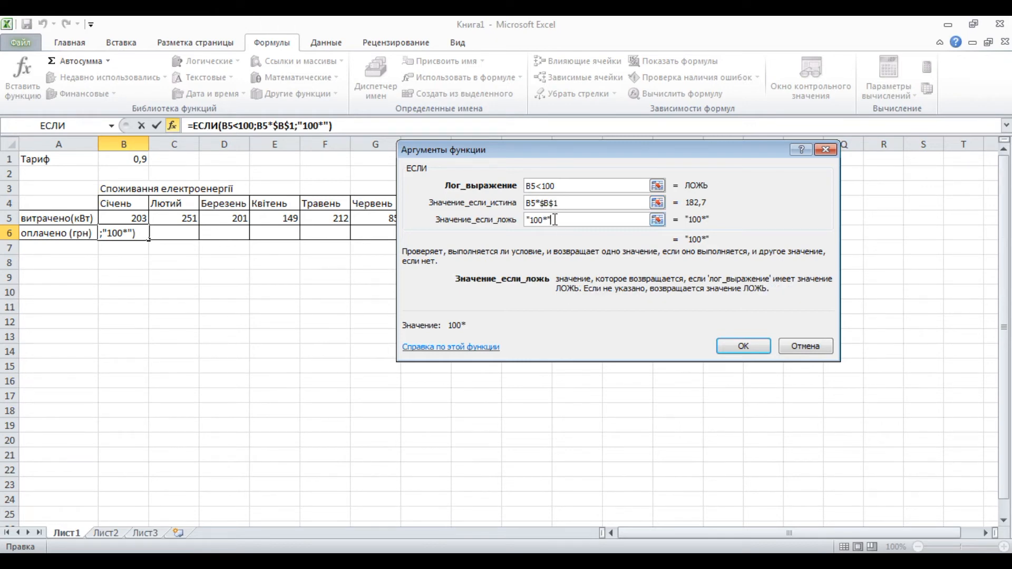
{"action": "key", "text": "BackSpace"}
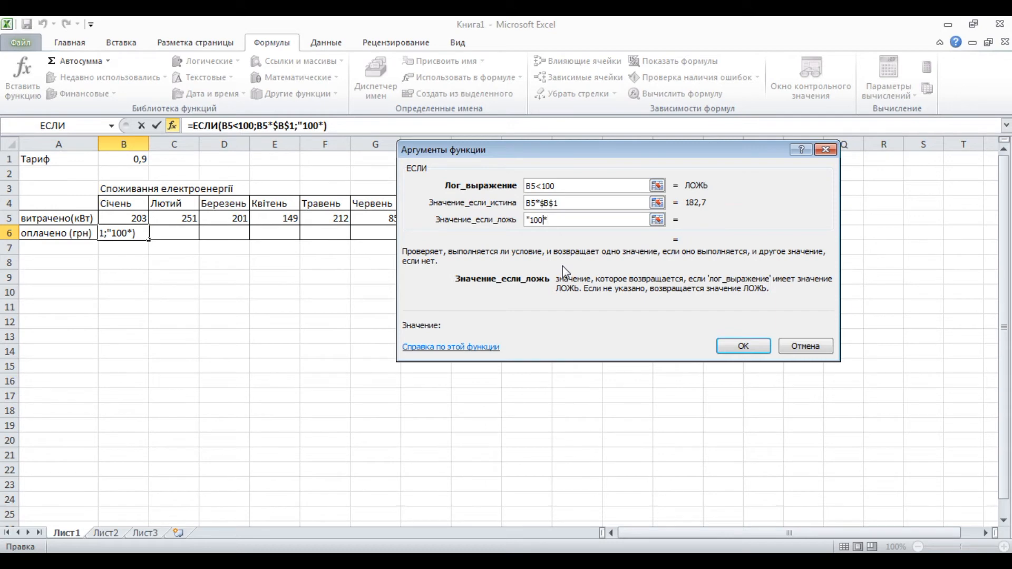
{"action": "key", "text": "Left"}
{"action": "key", "text": "Left"}
{"action": "key", "text": "Left"}
{"action": "key", "text": "Left"}
{"action": "key", "text": "BackSpace"}
{"action": "type", "text": "$B$1"}
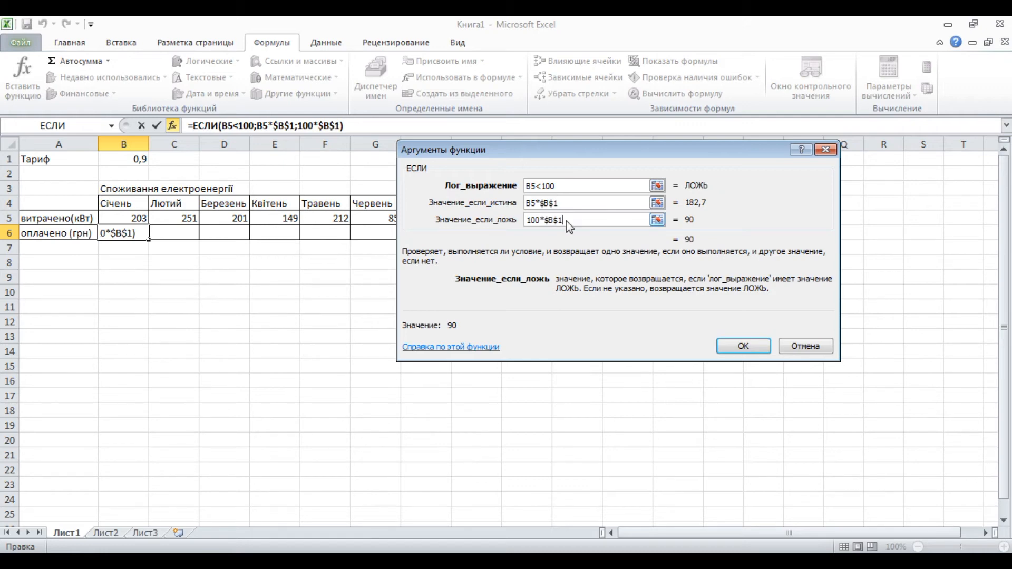
- Extend the value-if-false argument with +(B5-100)*1,67 and insert the finished formula into B6
{"action": "type", "text": "+"}
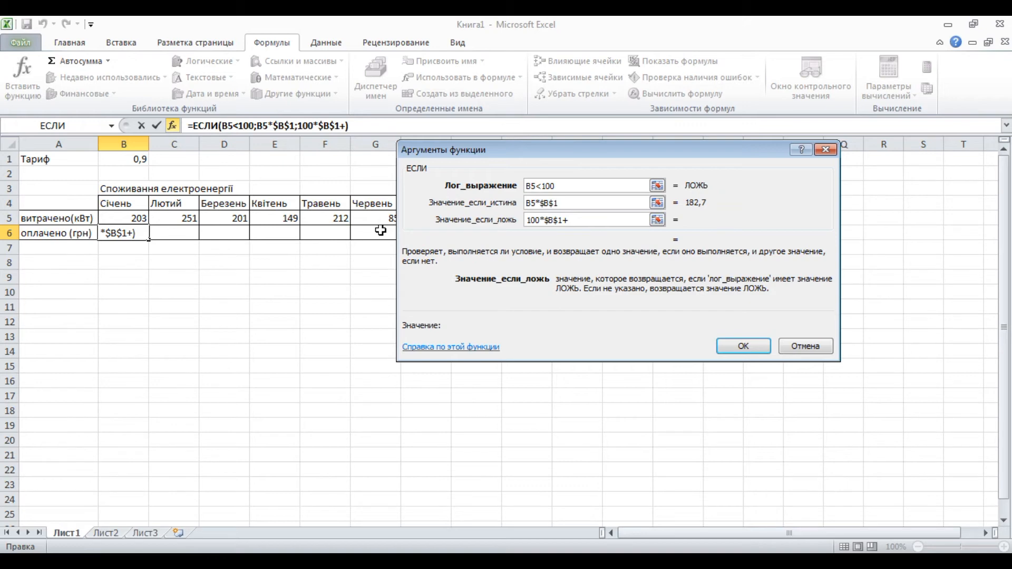
{"action": "type", "text": "("}
{"action": "left_click", "coordinate": [131, 220]}
{"action": "type", "text": "-"}
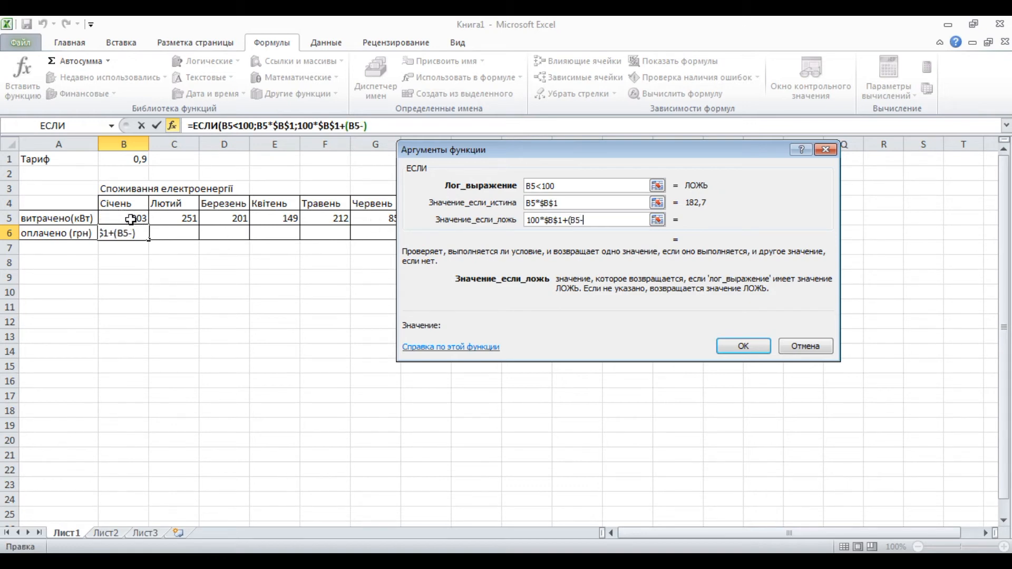
{"action": "type", "text": "100)"}
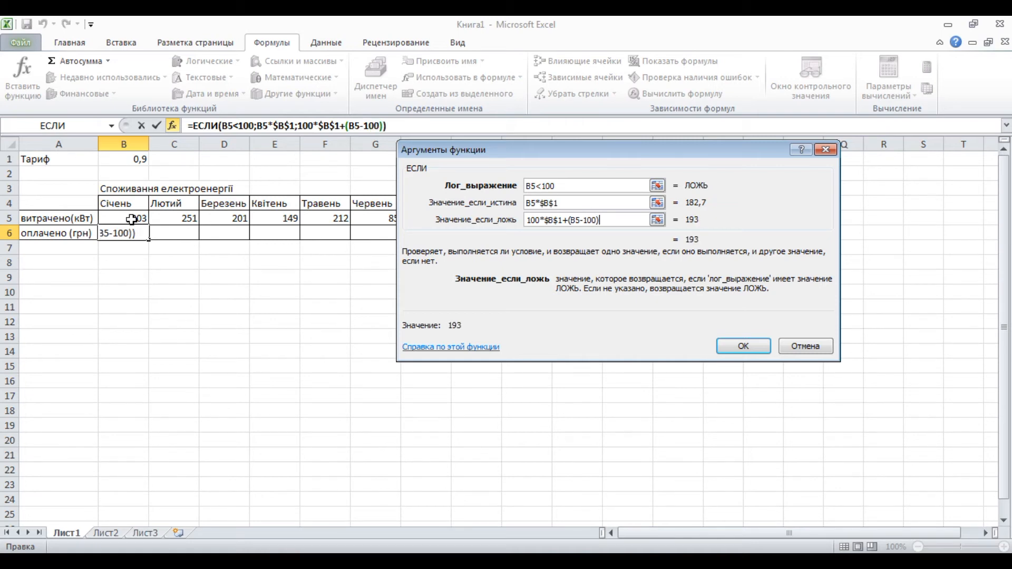
{"action": "type", "text": "*1,67"}
{"action": "left_click", "coordinate": [741, 346]}
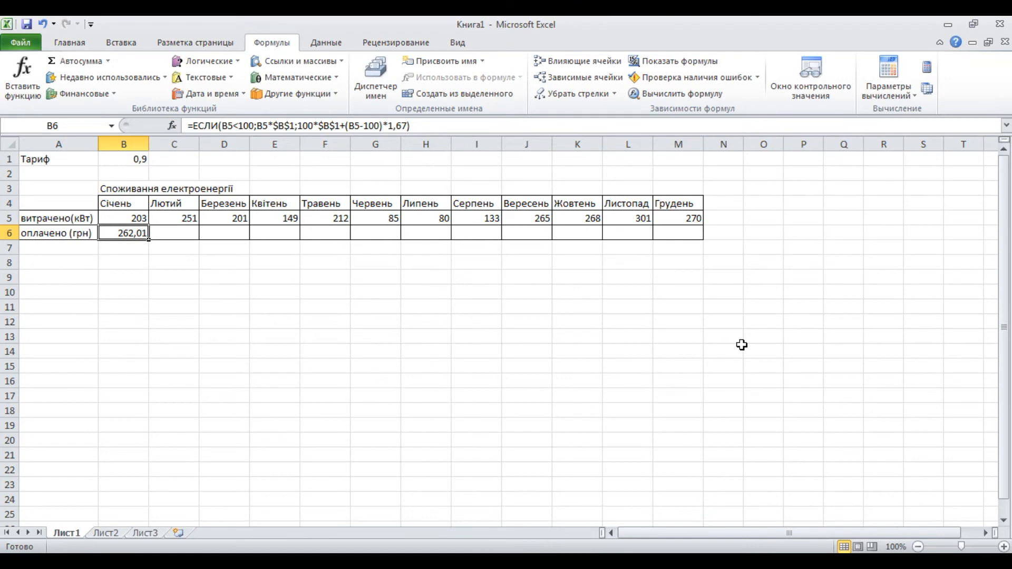
- Copy the payment formula from B6 to the remaining months in C6:M6
{"action": "key", "text": "ctrl+c"}
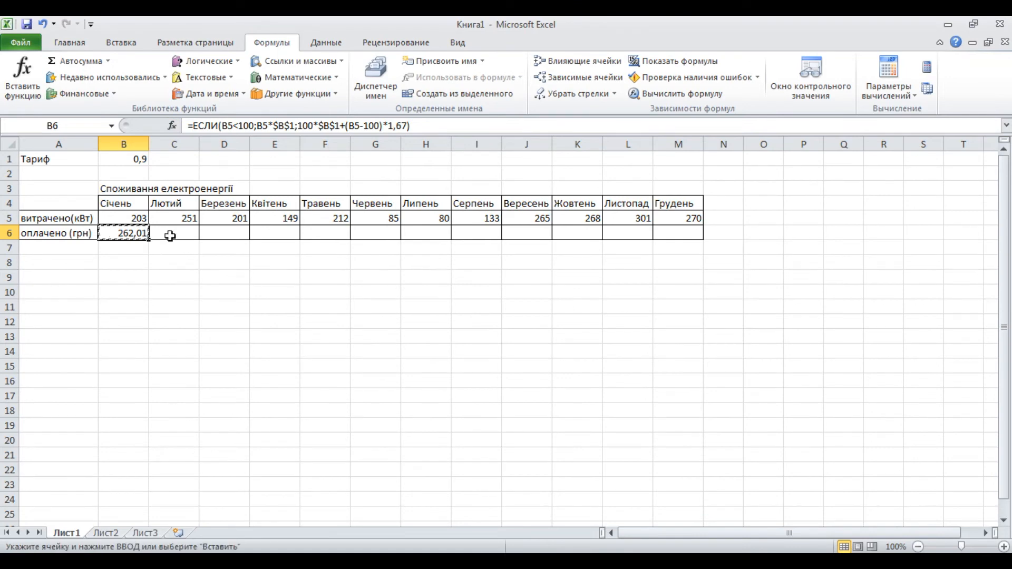
{"action": "left_click_drag", "start_coordinate": [175, 233], "coordinate": [680, 233]}
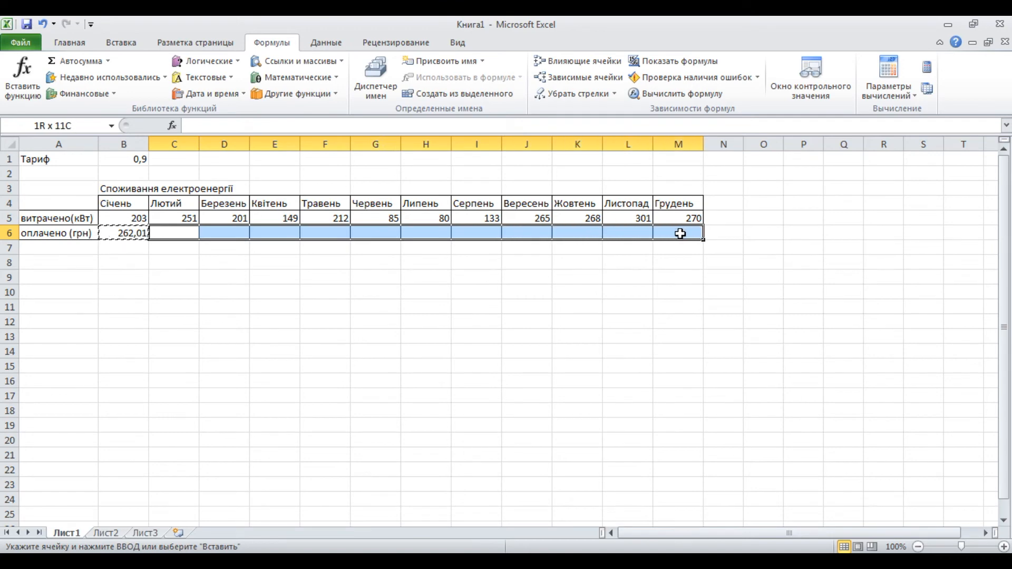
{"action": "key", "text": "ctrl+v"}
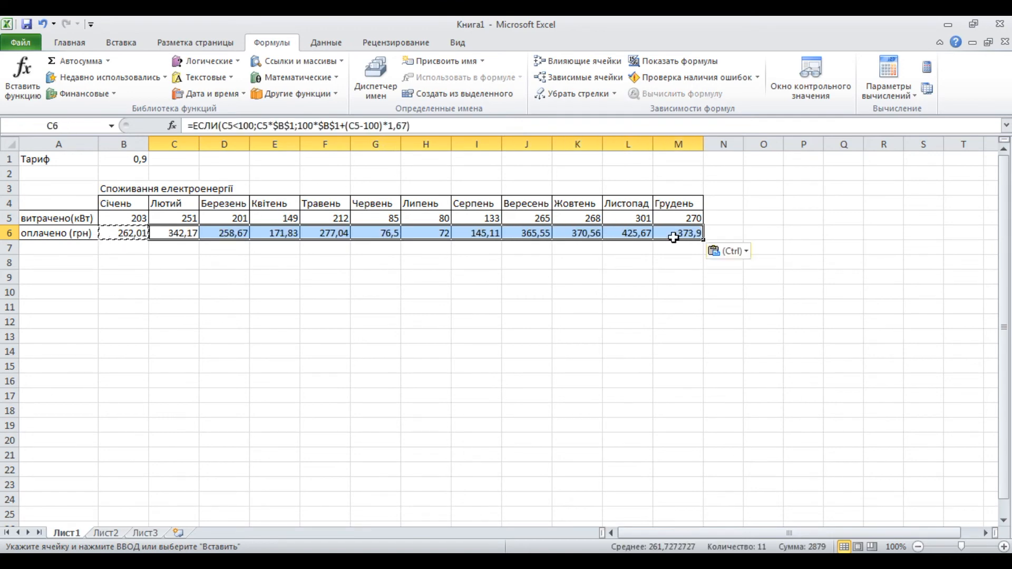
{"action": "left_click", "coordinate": [684, 301]}
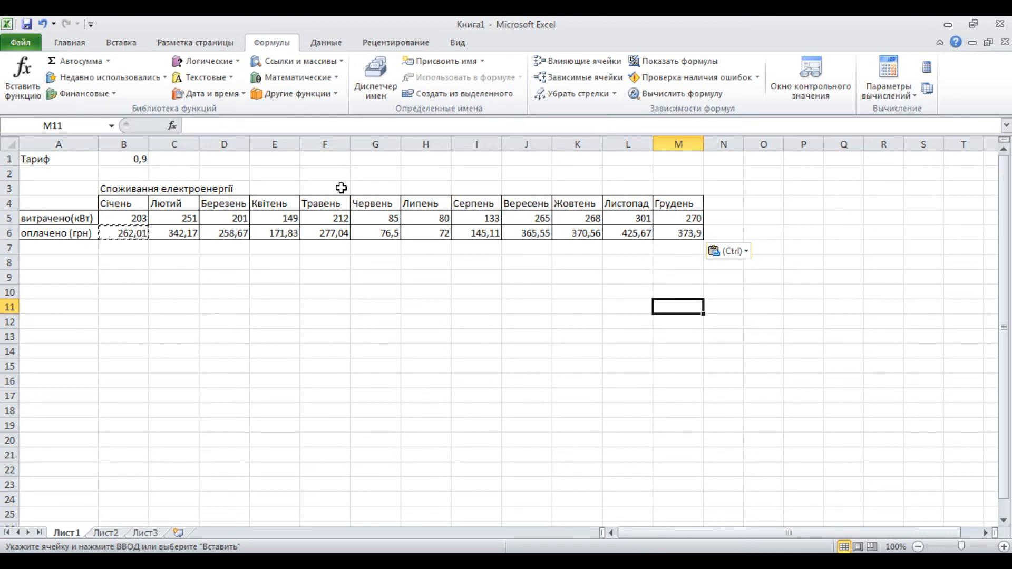
- Insert a basic line chart from A4:M6, then move and enlarge it to span about D1 to N24
{"action": "left_click", "coordinate": [113, 44]}
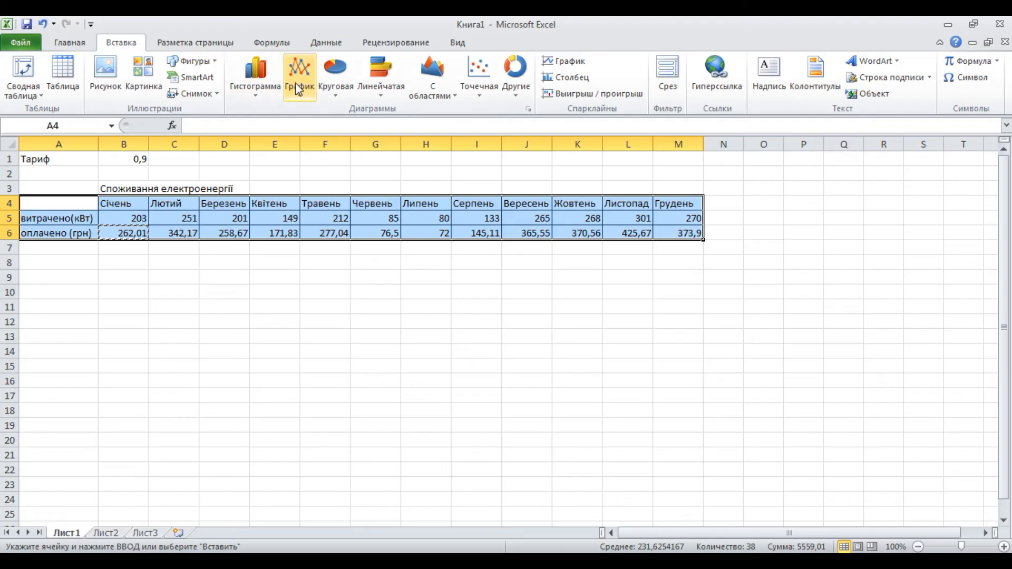
{"action": "left_click", "coordinate": [300, 88]}
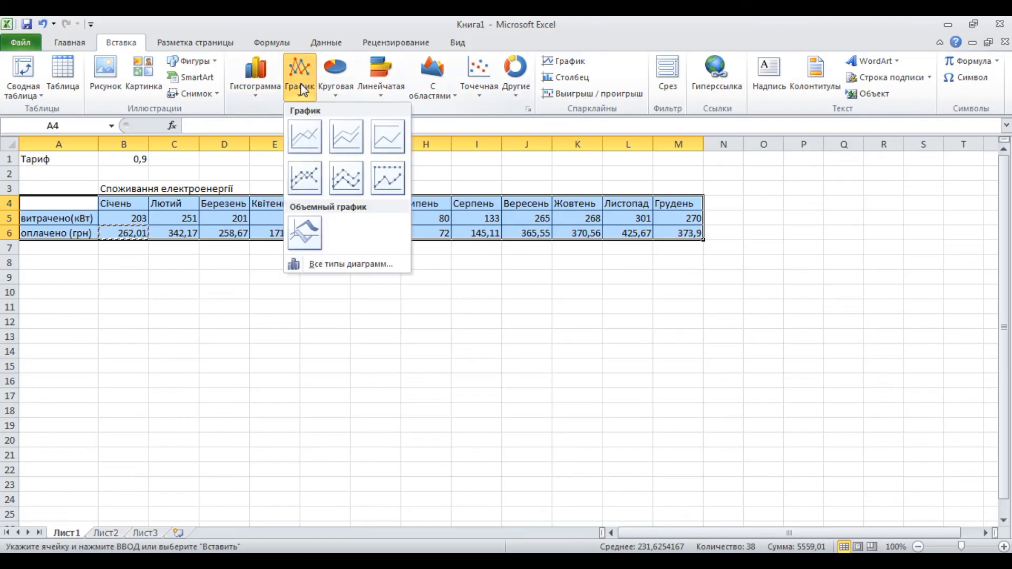
{"action": "left_click", "coordinate": [307, 136]}
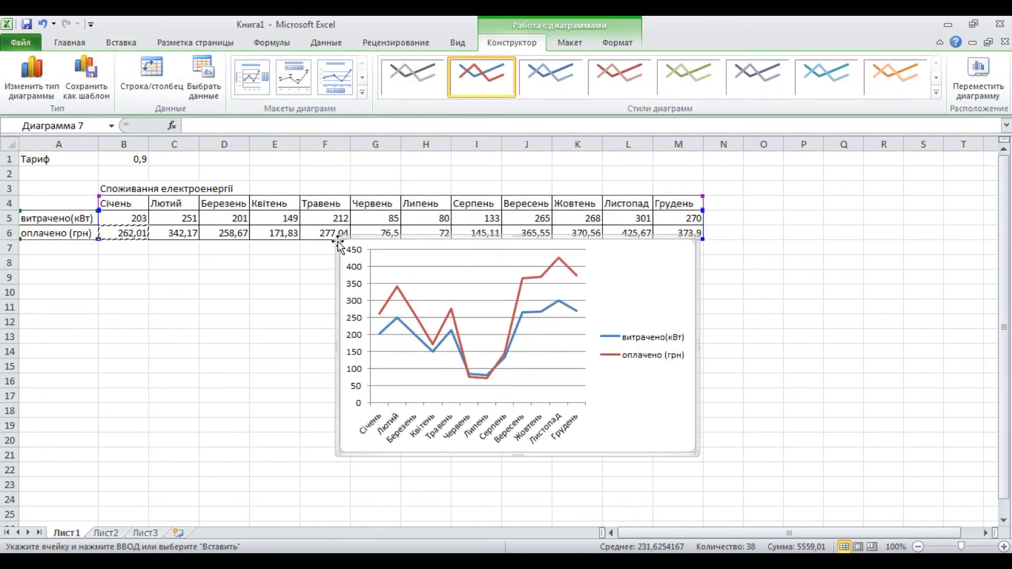
{"action": "key", "text": "Escape"}
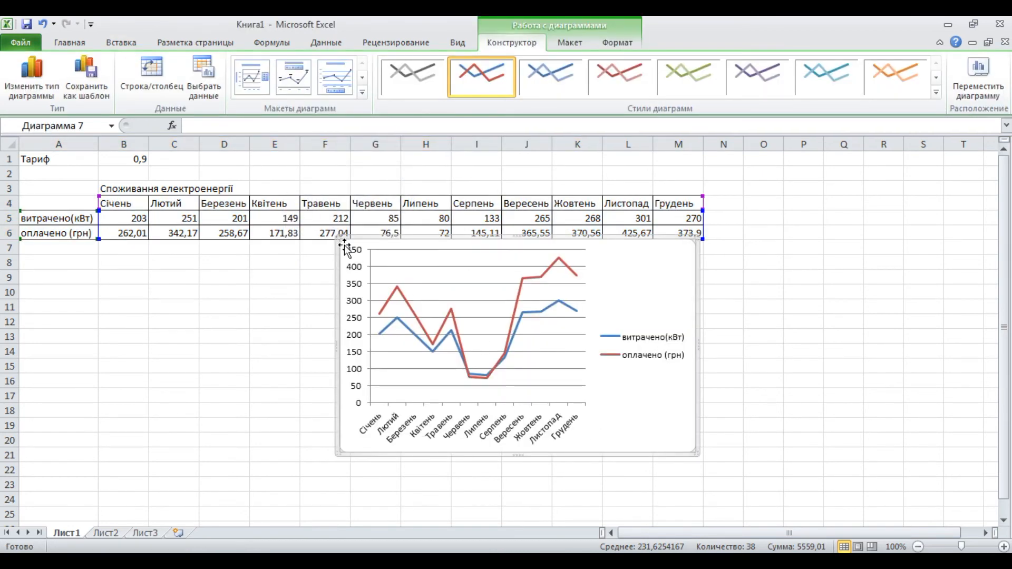
{"action": "left_click_drag", "start_coordinate": [345, 249], "coordinate": [240, 168]}
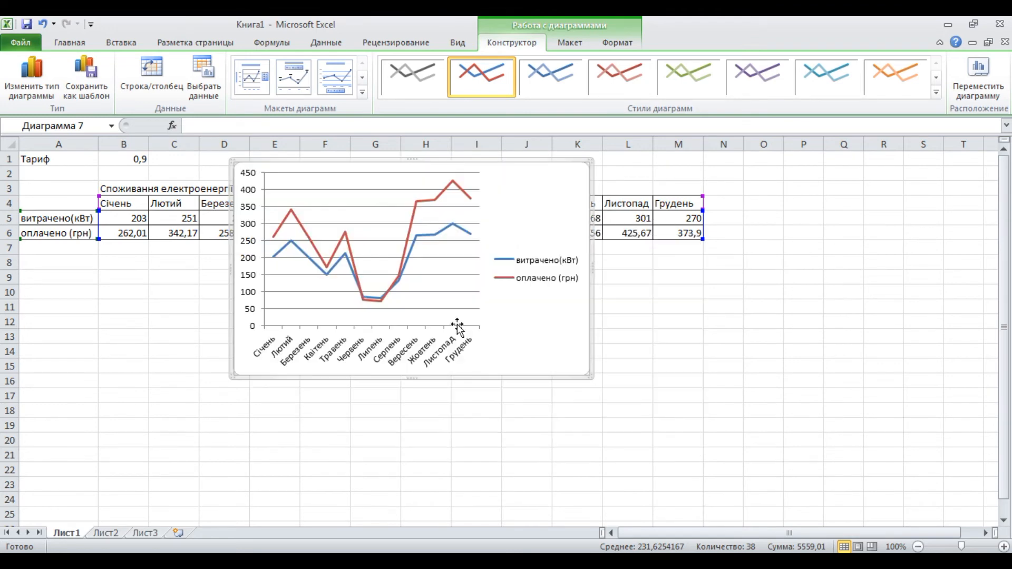
{"action": "left_click_drag", "start_coordinate": [587, 373], "coordinate": [726, 502]}
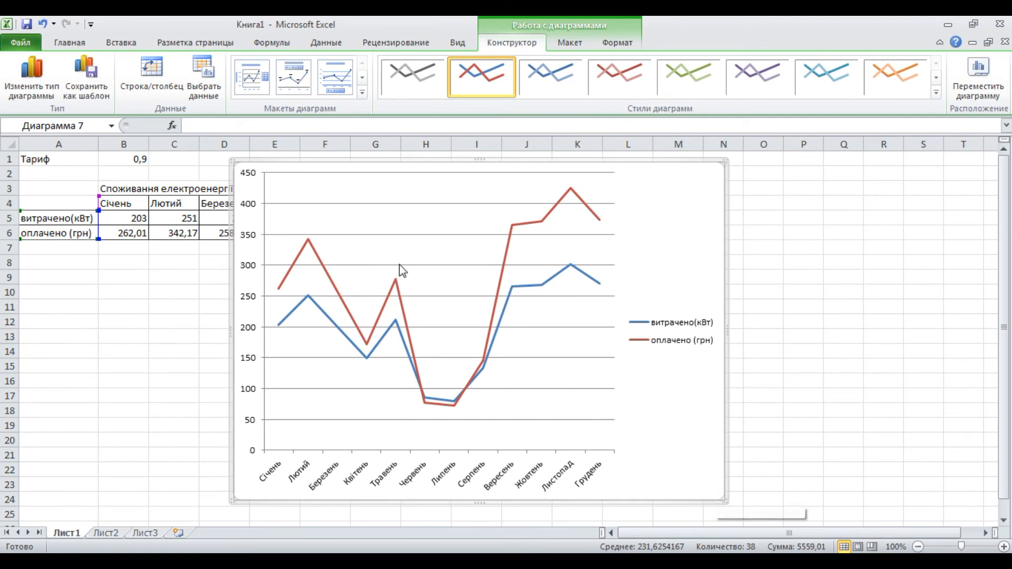
- Add a chart title above the plot area and select its placeholder text
{"action": "left_click", "coordinate": [416, 235]}
{"action": "left_click", "coordinate": [701, 207]}
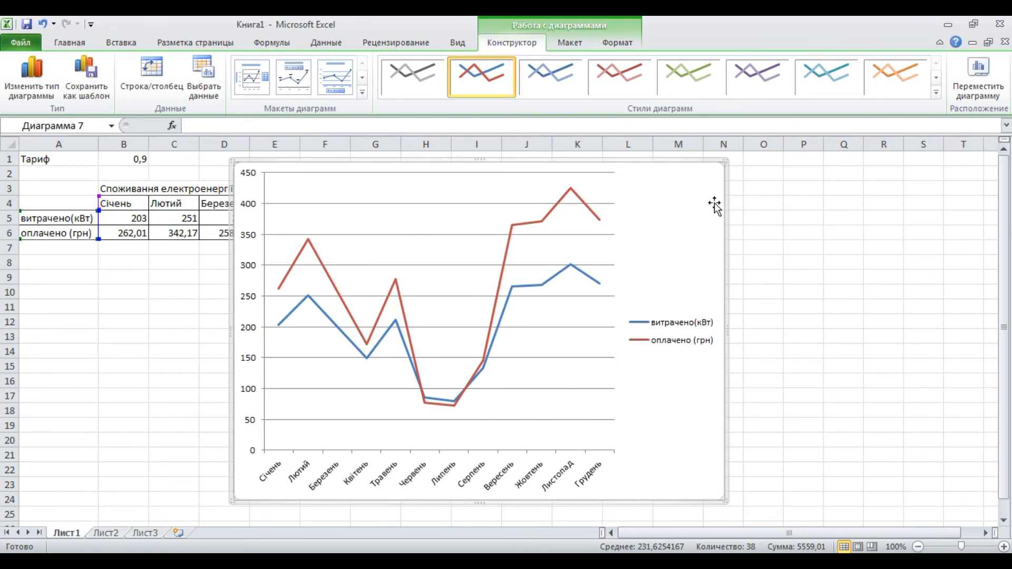
{"action": "left_click", "coordinate": [568, 44]}
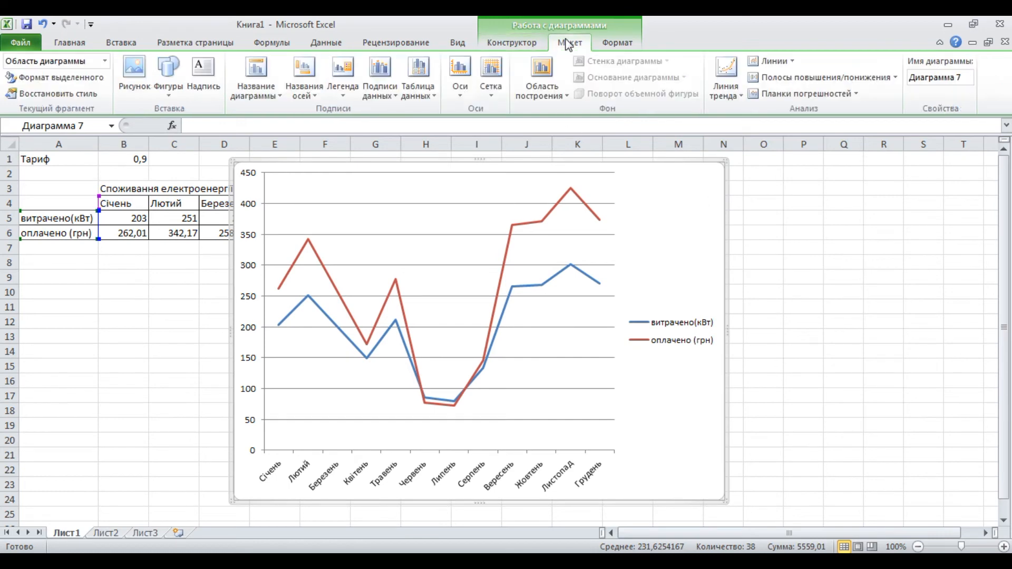
{"action": "left_click", "coordinate": [255, 81]}
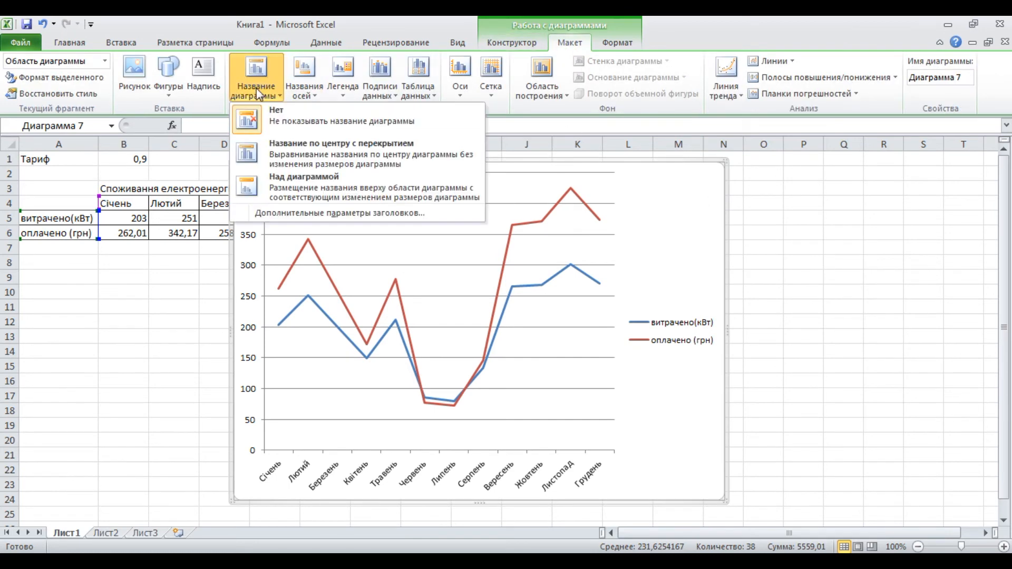
{"action": "left_click", "coordinate": [293, 179]}
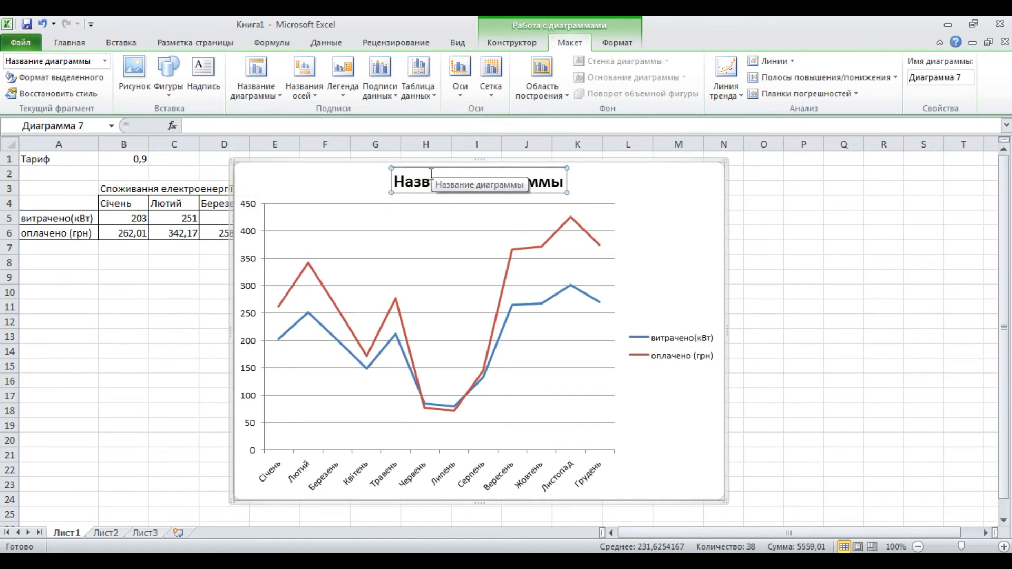
{"action": "triple_click", "coordinate": [429, 181]}
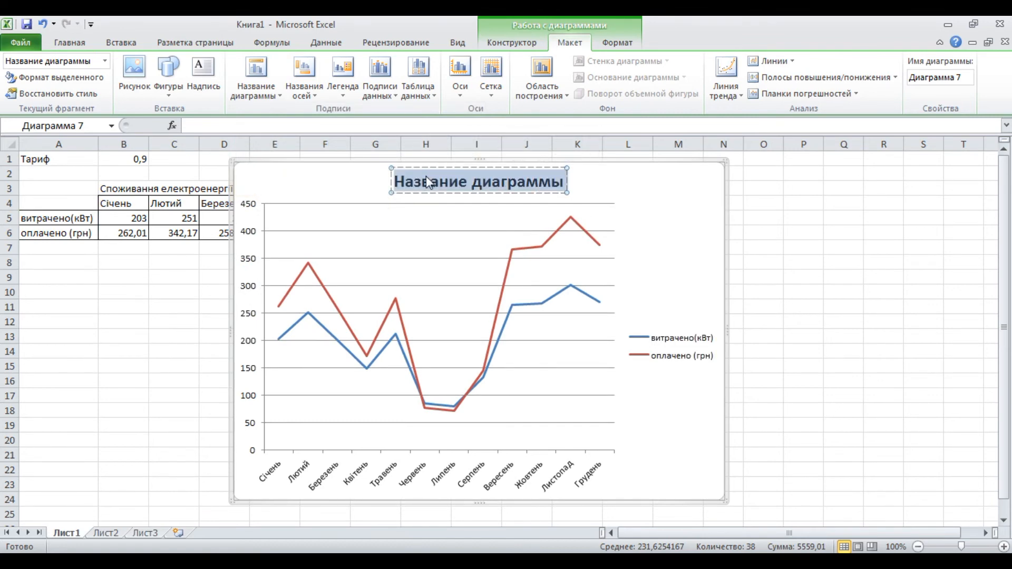
{"action": "type", "text": "Dbnhfnb"}
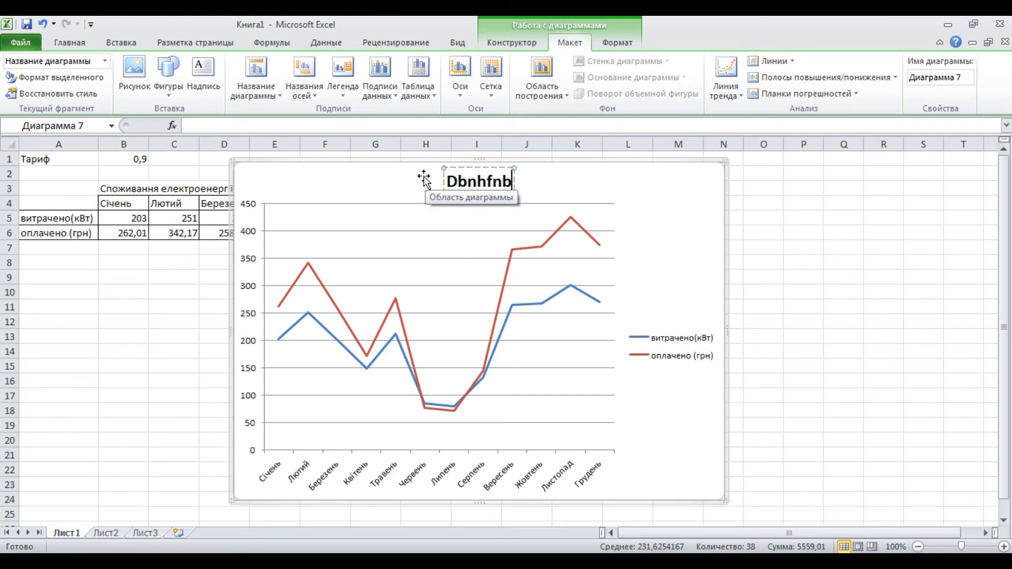
{"action": "key", "text": "BackSpace"}
{"action": "key", "text": "BackSpace"}
{"action": "key", "text": "BackSpace"}
{"action": "key", "text": "BackSpace"}
{"action": "key", "text": "BackSpace"}
{"action": "key", "text": "BackSpace"}
{"action": "key", "text": "BackSpace"}
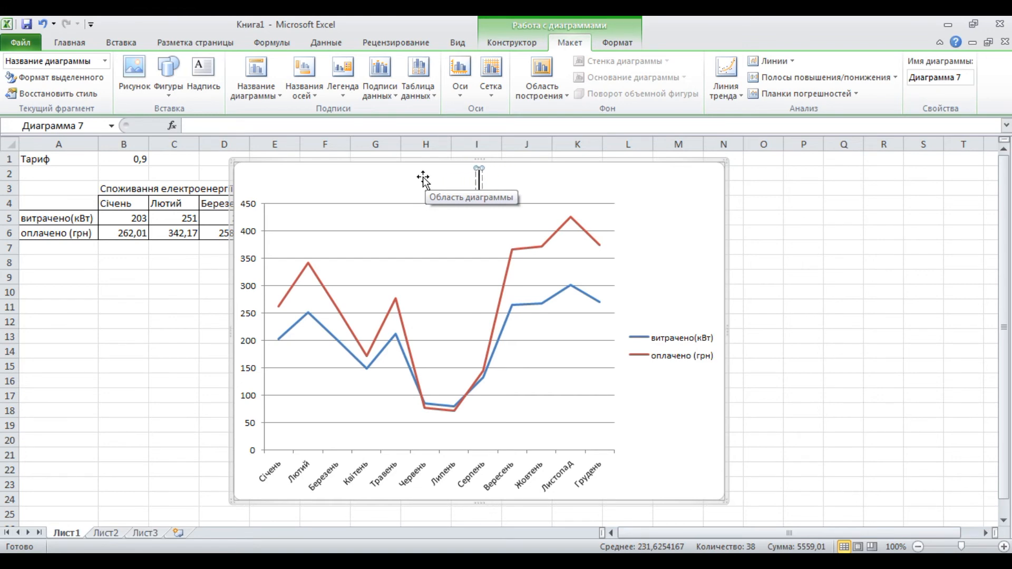
- Enter Витрати електроенергії as the chart title
{"action": "type", "text": "Витрати"}
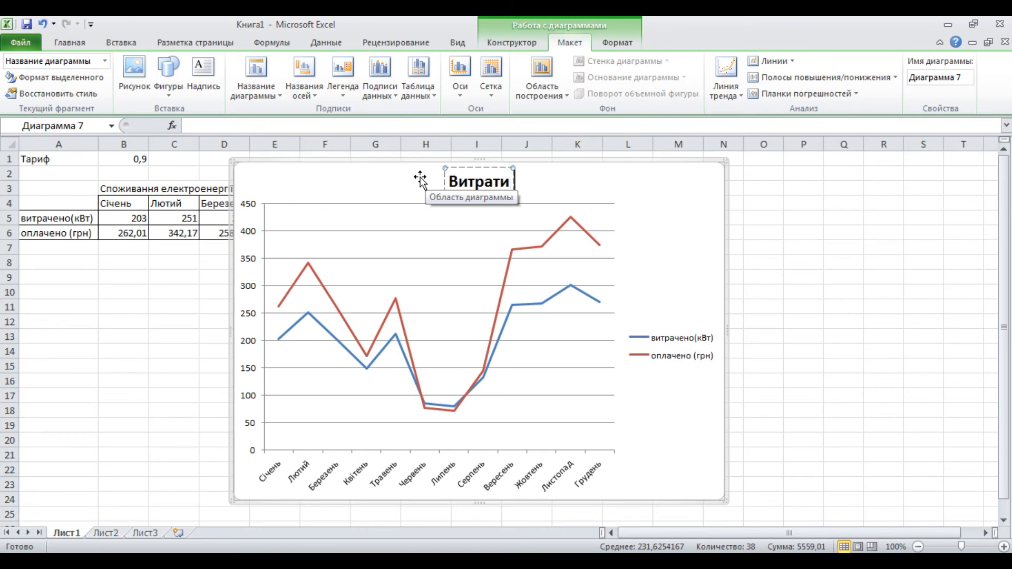
{"action": "type", "text": " е"}
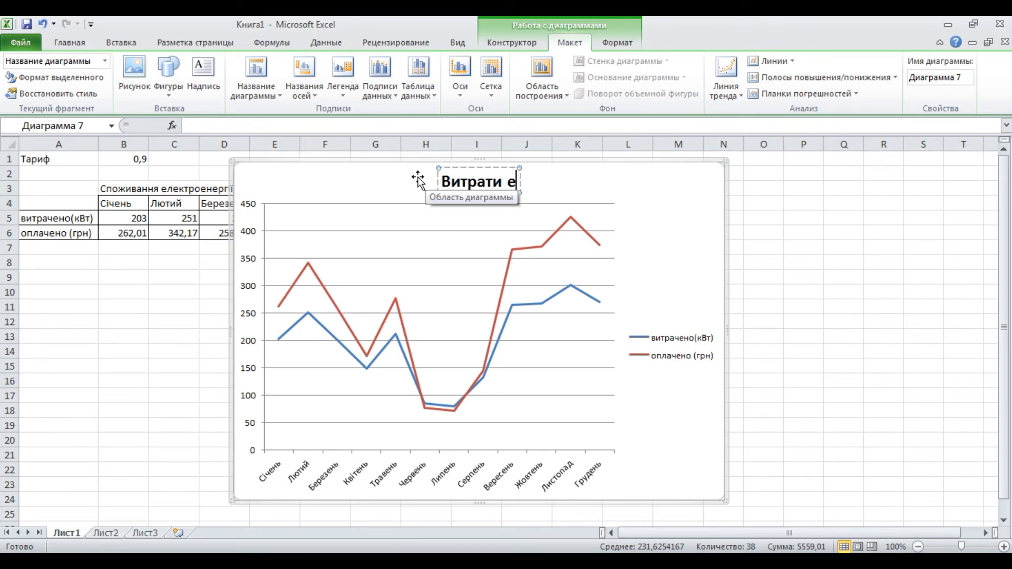
{"action": "type", "text": "лектро"}
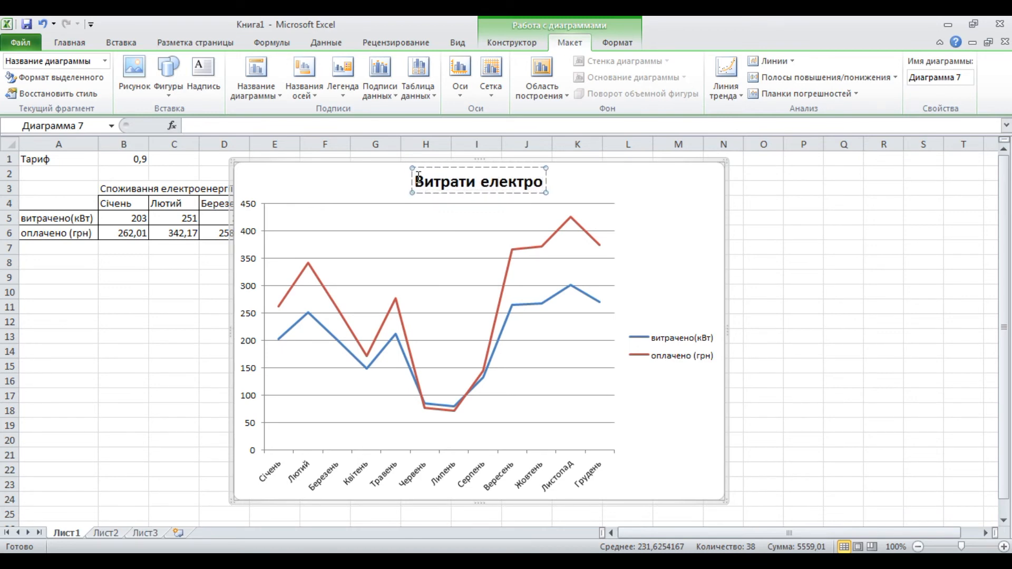
{"action": "type", "text": "енергії"}
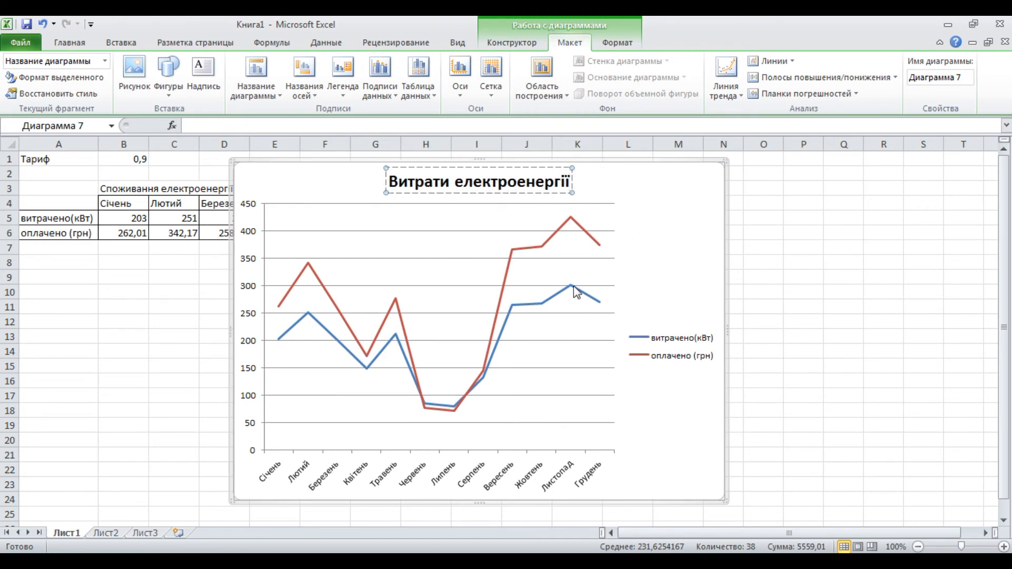
- Change the chart type of the оплачено (грн) series to a basic clustered column (Гистограмма)
{"action": "mouse_move", "coordinate": [570, 291]}
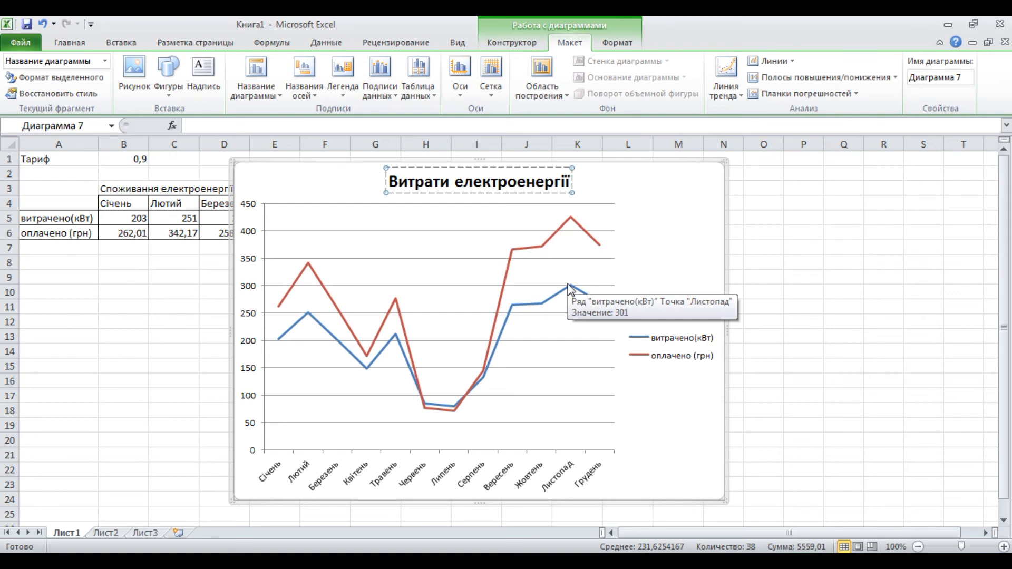
{"action": "left_click", "coordinate": [564, 299]}
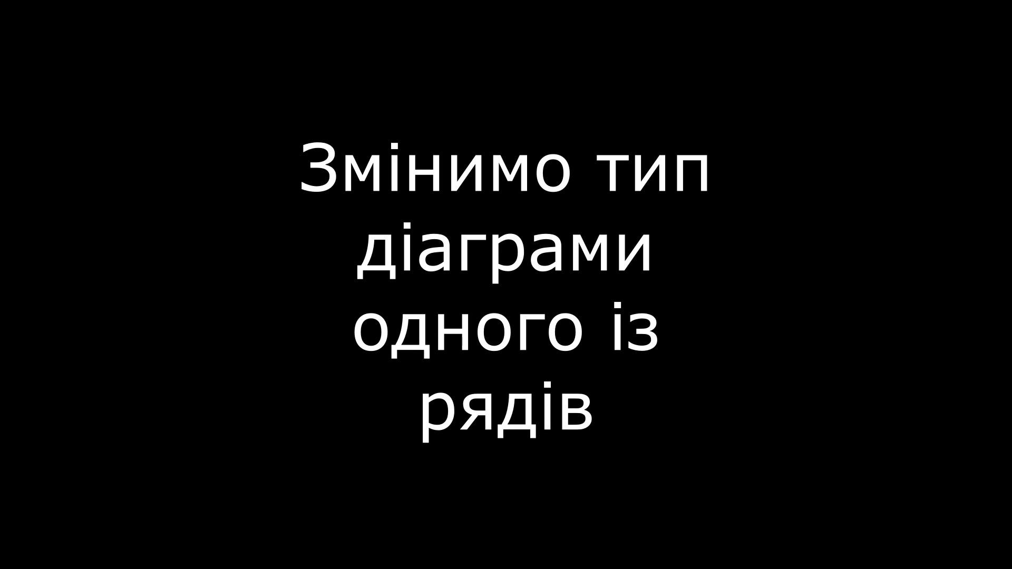
{"action": "left_click", "coordinate": [598, 245]}
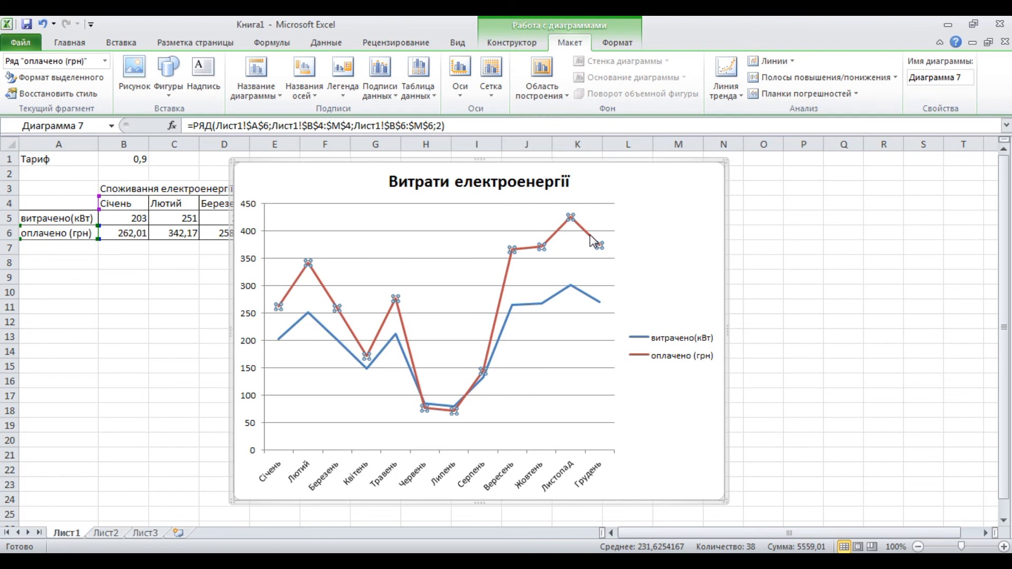
{"action": "right_click", "coordinate": [590, 235]}
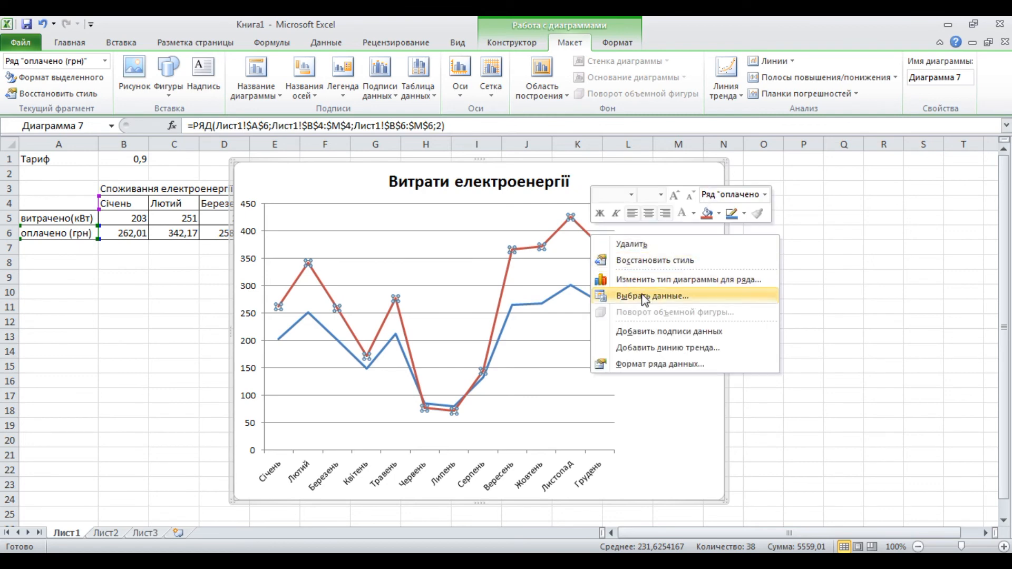
{"action": "left_click", "coordinate": [647, 279]}
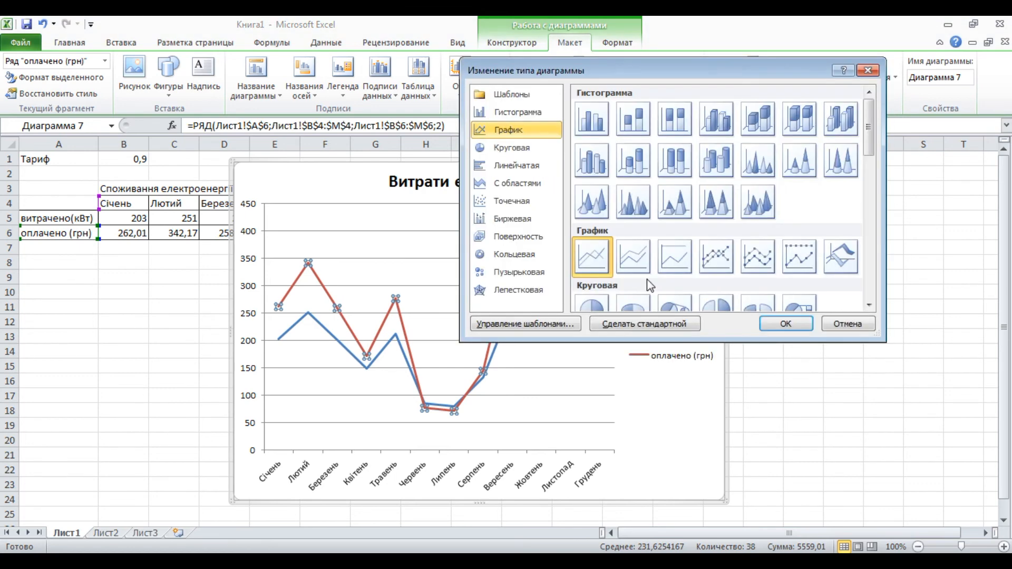
{"action": "left_click", "coordinate": [517, 112]}
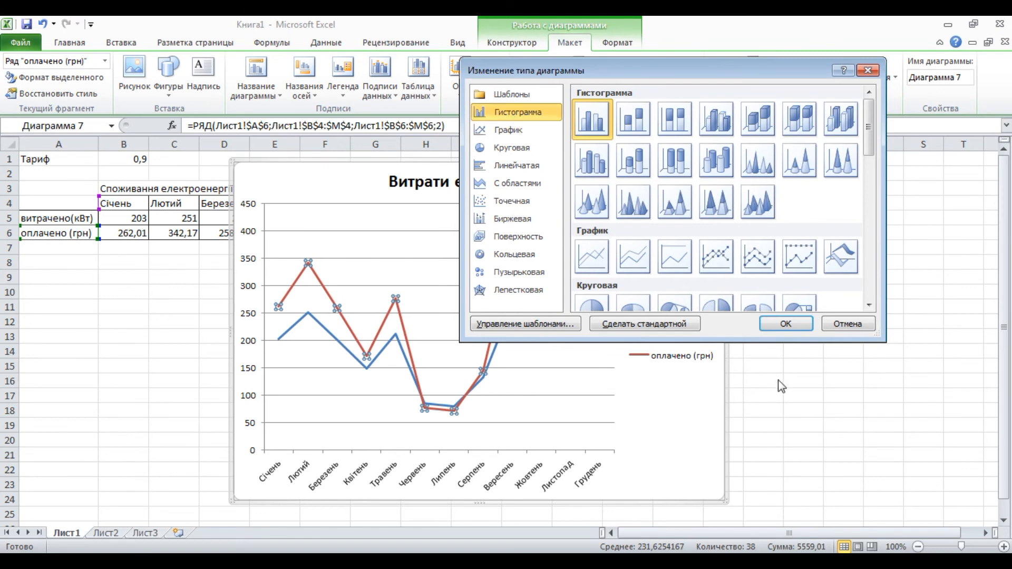
{"action": "left_click", "coordinate": [805, 334]}
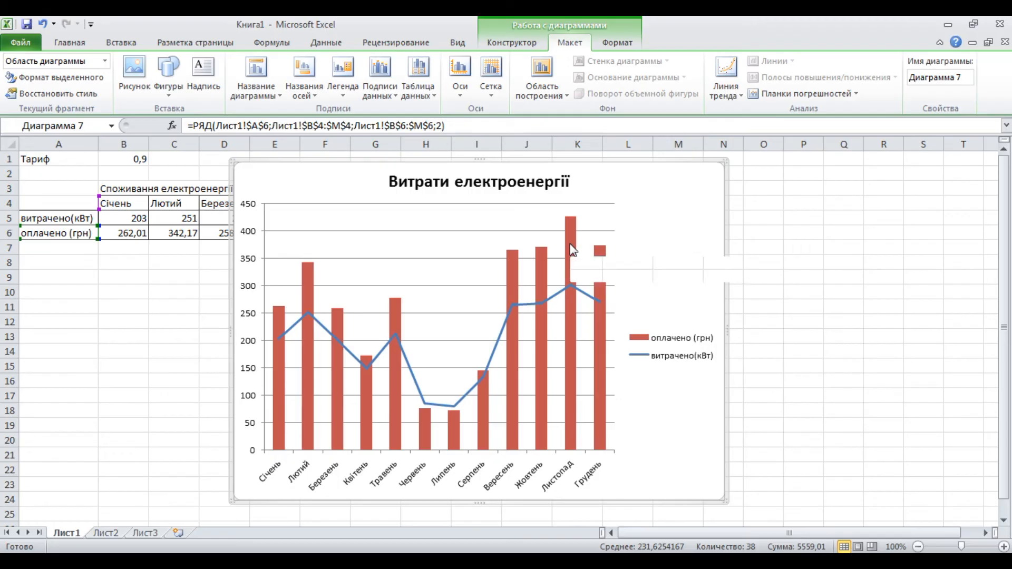
- Format the оплачено (грн) column series to plot on the secondary axis
{"action": "right_click", "coordinate": [571, 246]}
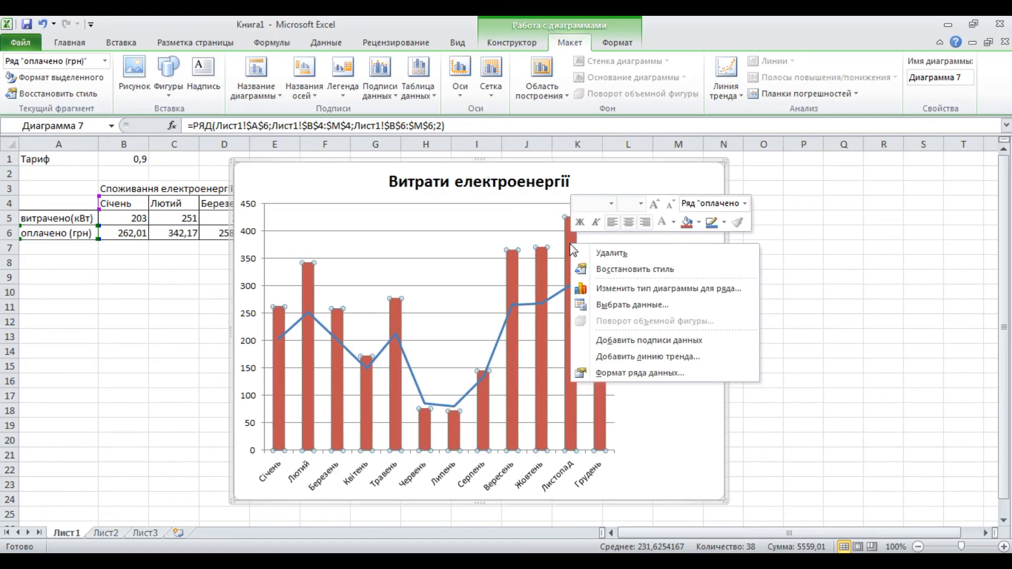
{"action": "left_click", "coordinate": [642, 373]}
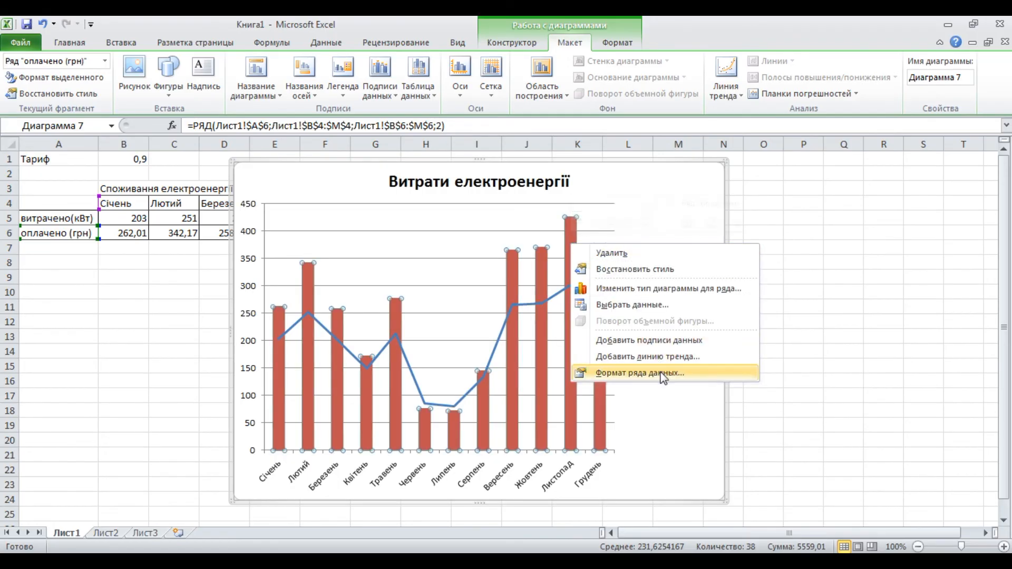
{"action": "left_click", "coordinate": [623, 295]}
{"action": "left_click", "coordinate": [870, 476]}
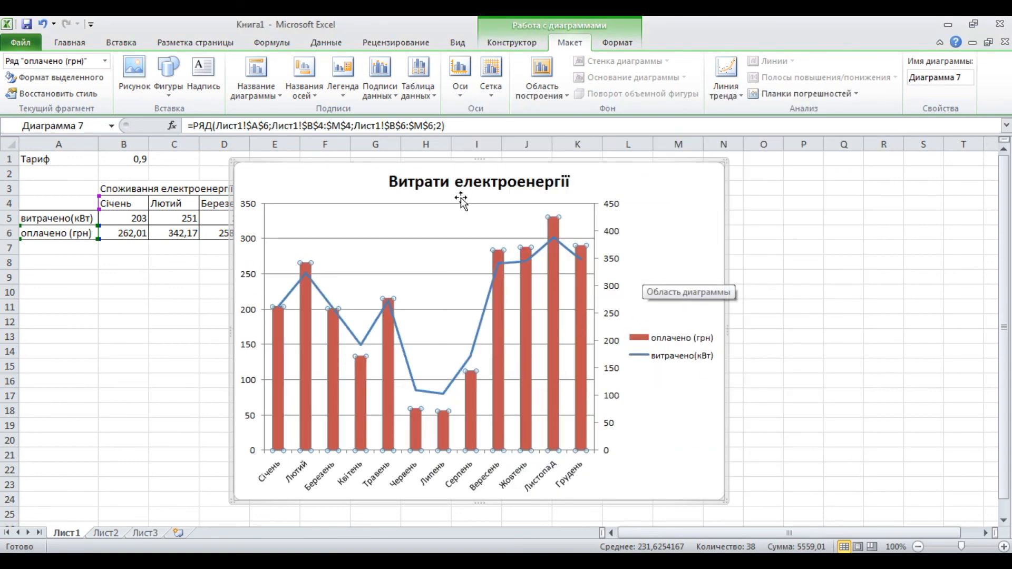
- Add a title with stacked vertical text (Вертикальное название) to the primary vertical axis
{"action": "left_click", "coordinate": [315, 97]}
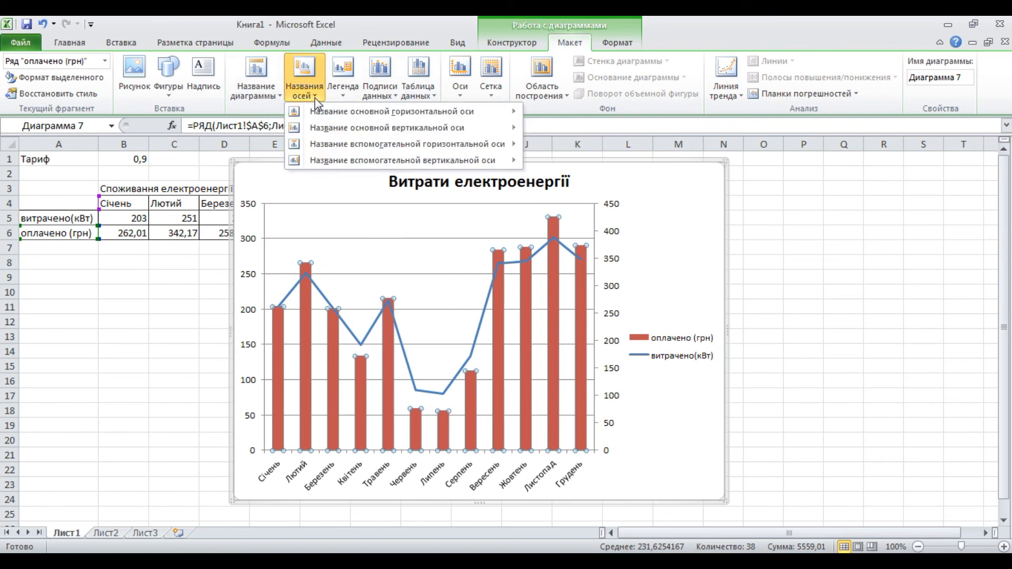
{"action": "mouse_move", "coordinate": [328, 135]}
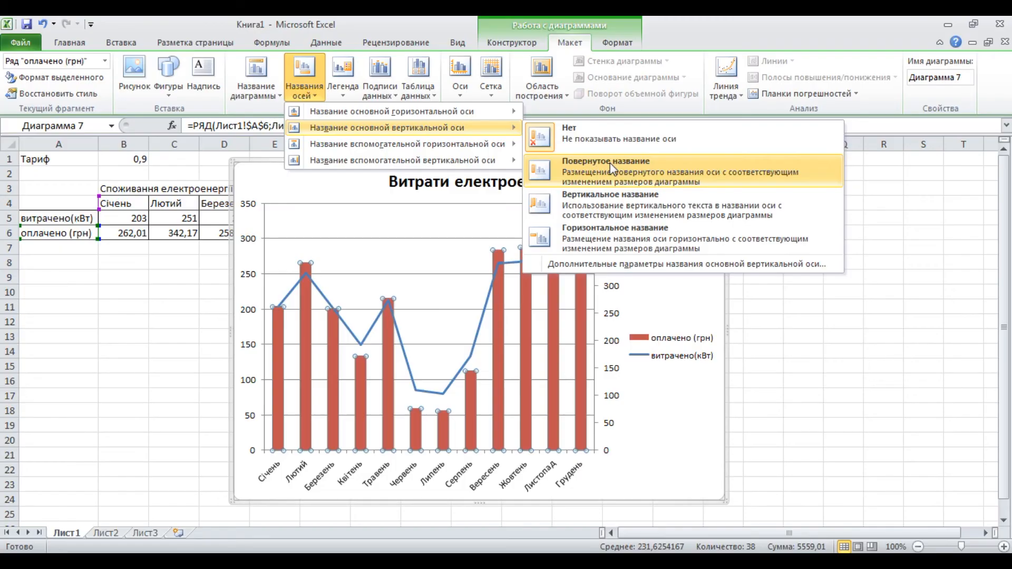
{"action": "left_click", "coordinate": [609, 189]}
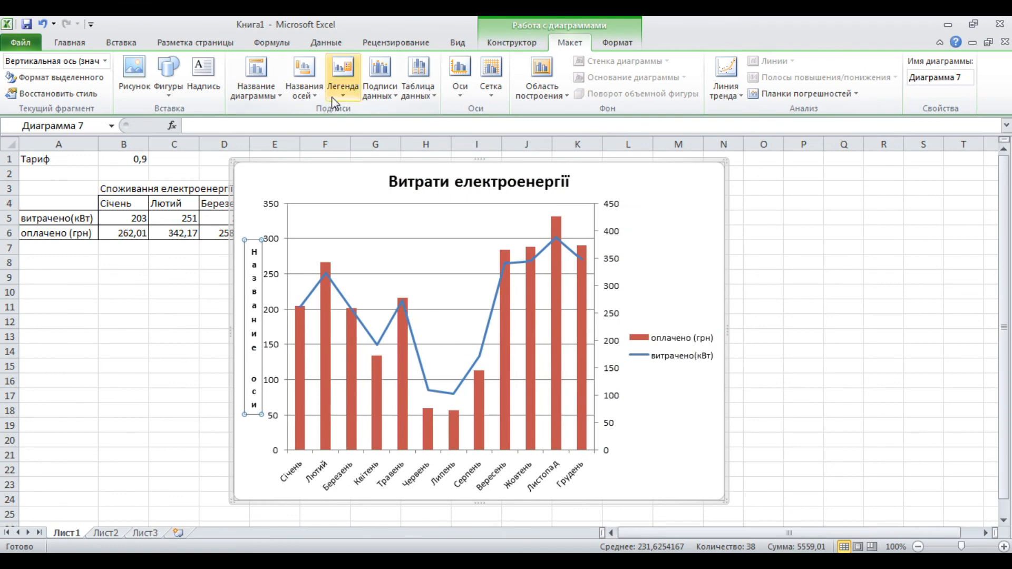
- Give the primary vertical axis a rotated title (Повернутое название) reading Витрати кВт
{"action": "left_click", "coordinate": [312, 96]}
{"action": "mouse_move", "coordinate": [357, 135]}
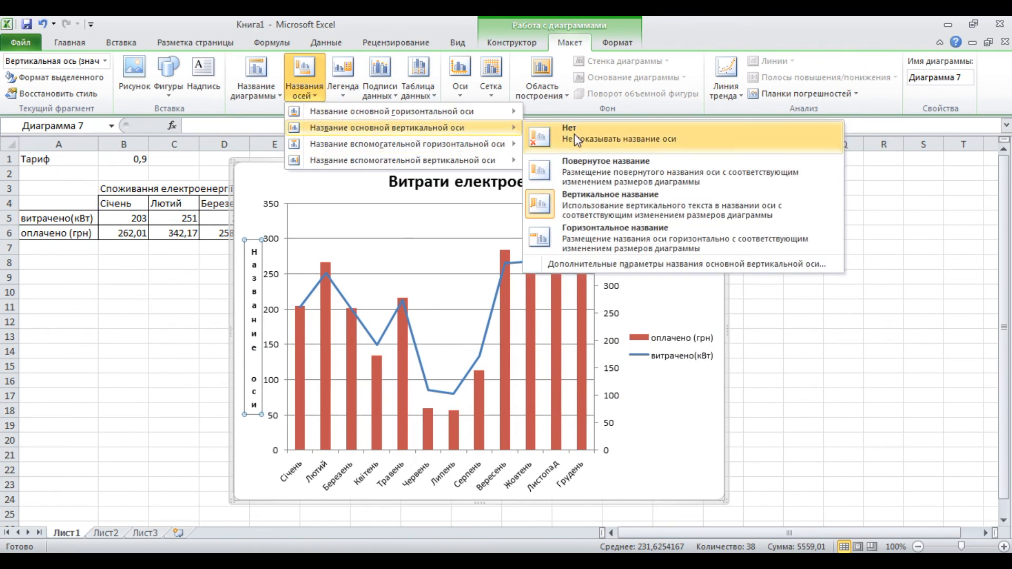
{"action": "left_click", "coordinate": [591, 159]}
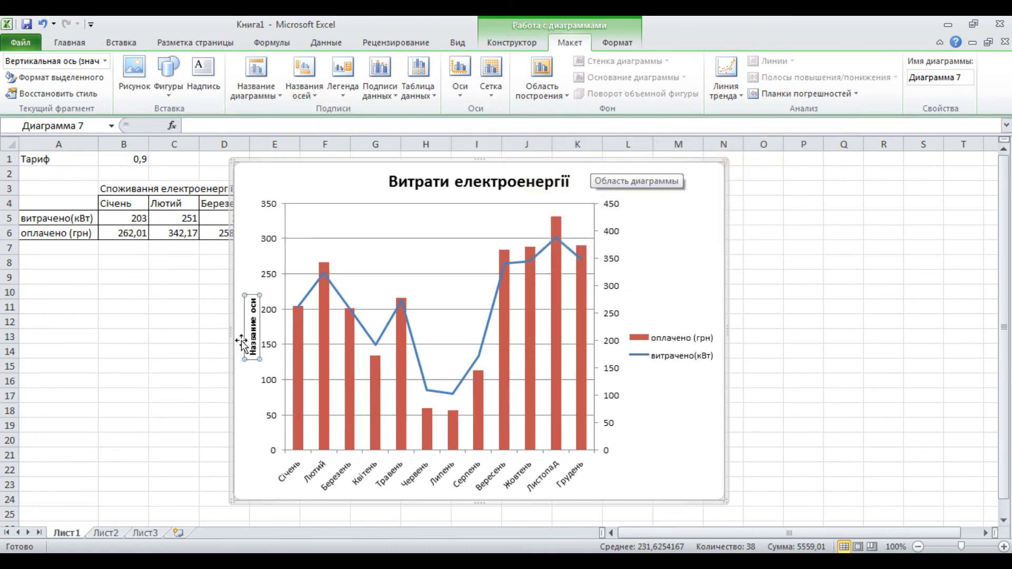
{"action": "left_click", "coordinate": [255, 335]}
{"action": "double_click", "coordinate": [255, 342]}
{"action": "triple_click", "coordinate": [255, 343]}
{"action": "type", "text": "Витрати"}
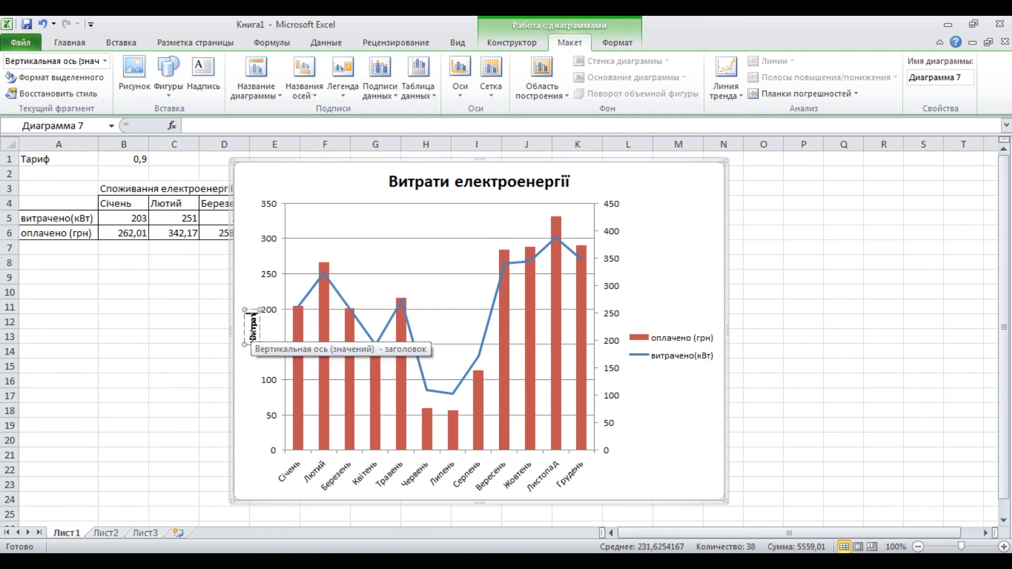
{"action": "type", "text": " н"}
{"action": "type", "text": "Вт"}
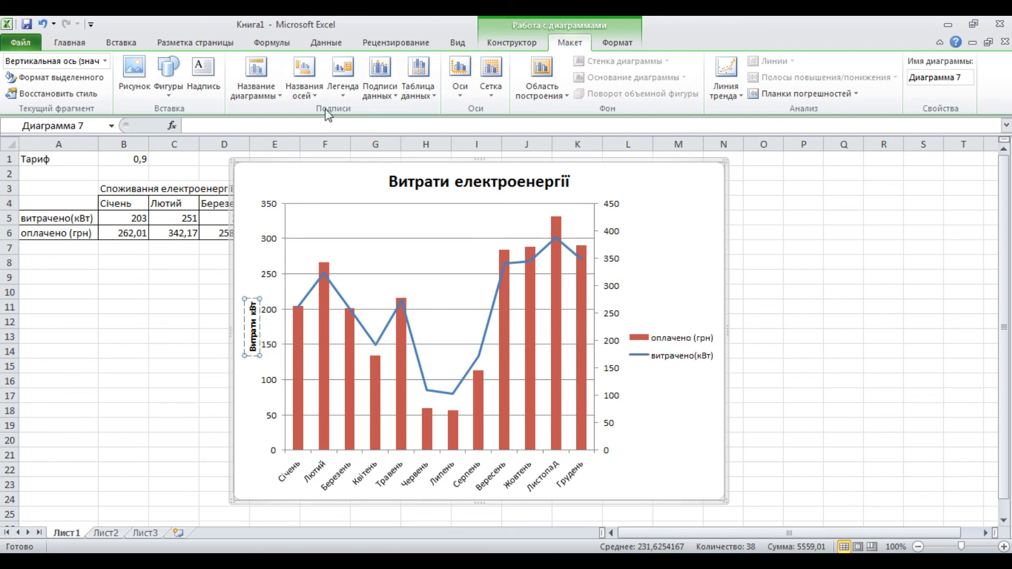
- Add a rotated title (Повернутое название) to the secondary vertical axis and set its text to Оплата грн
{"action": "left_click", "coordinate": [316, 96]}
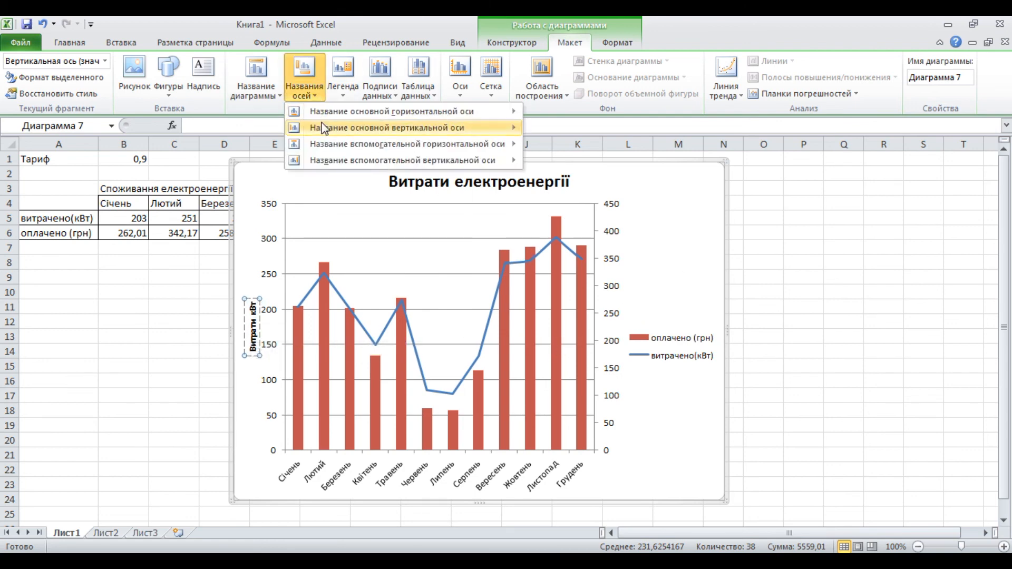
{"action": "mouse_move", "coordinate": [369, 159]}
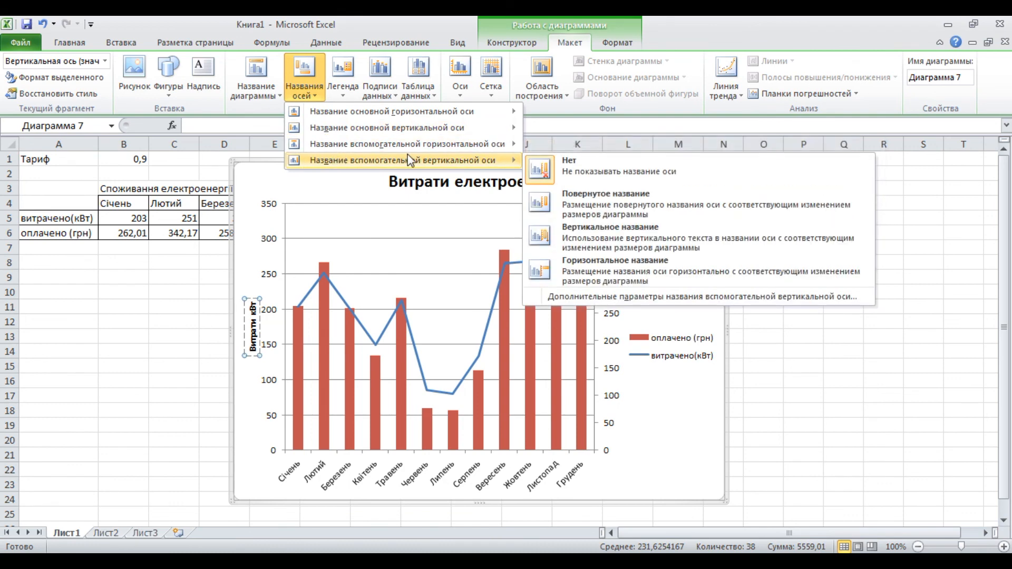
{"action": "left_click", "coordinate": [606, 203]}
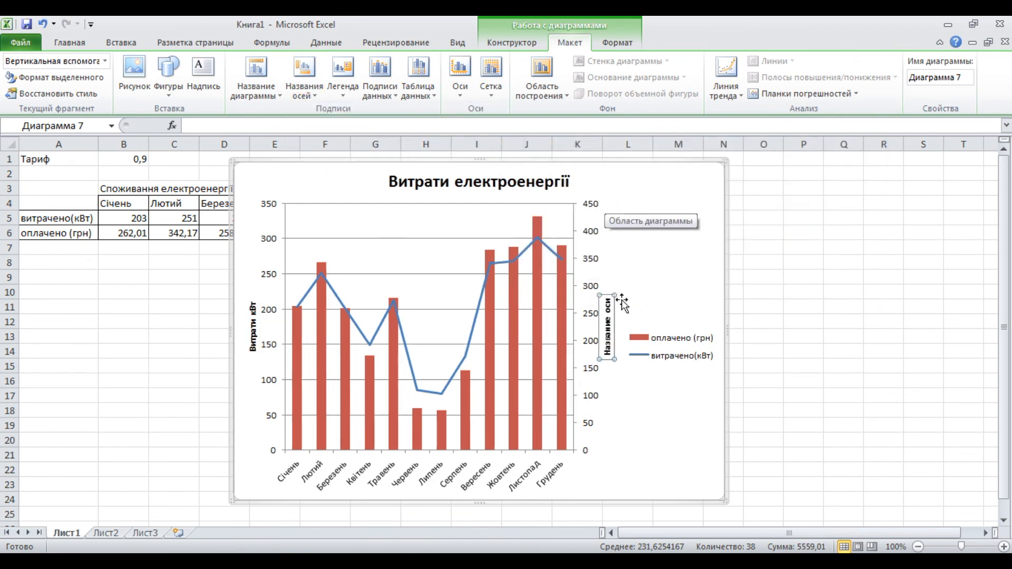
{"action": "left_click", "coordinate": [607, 335]}
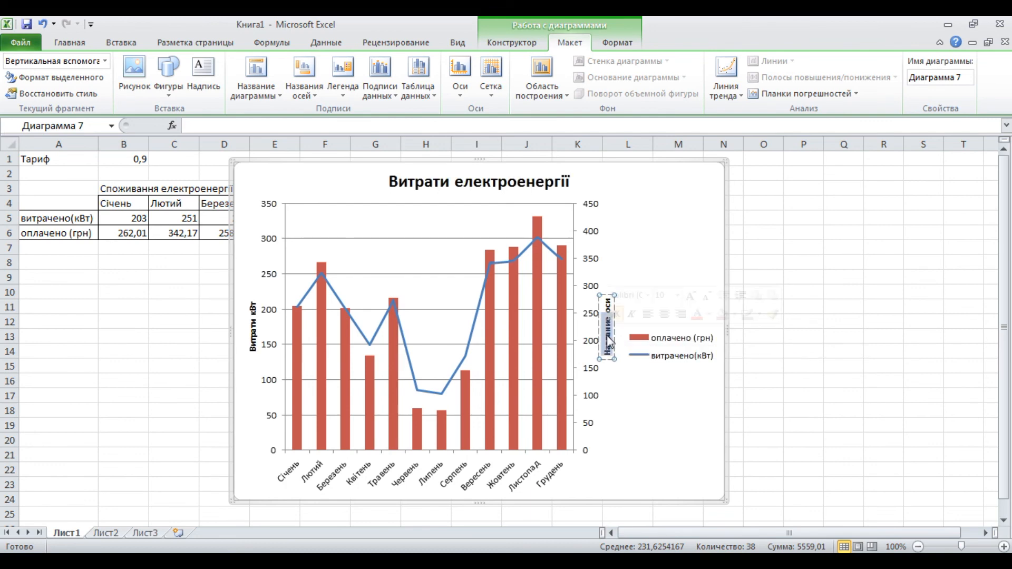
{"action": "double_click", "coordinate": [609, 340]}
{"action": "key", "text": "Delete"}
{"action": "key", "text": "Delete"}
{"action": "key", "text": "Delete"}
{"action": "key", "text": "Delete"}
{"action": "key", "text": "Delete"}
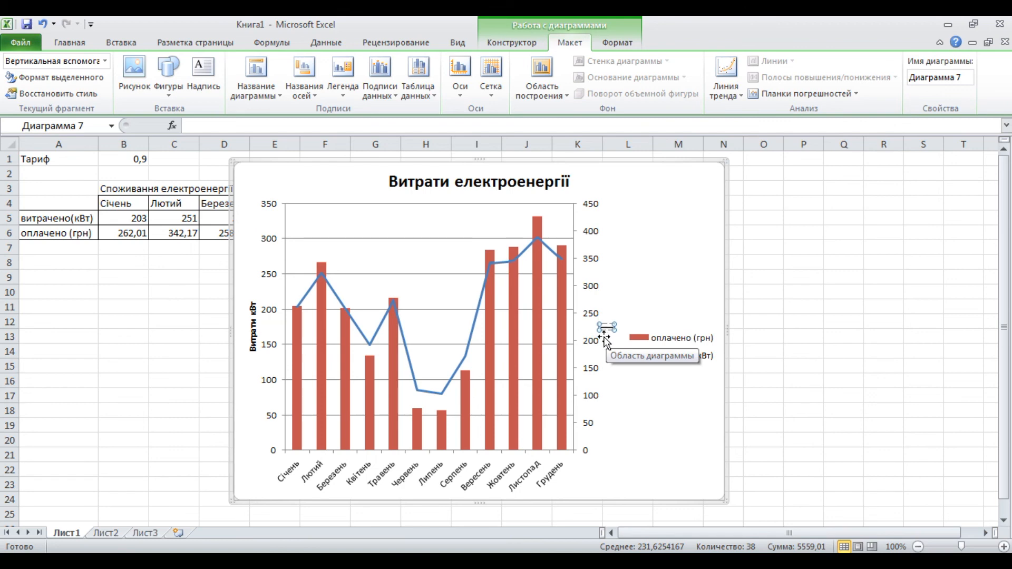
{"action": "type", "text": "Оплата грн"}
{"action": "left_click", "coordinate": [696, 280]}
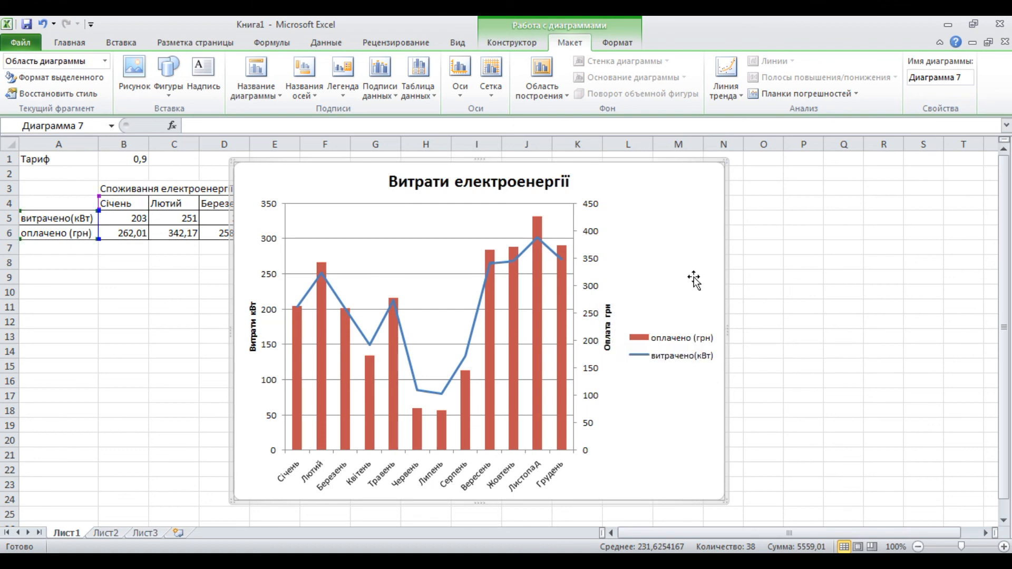